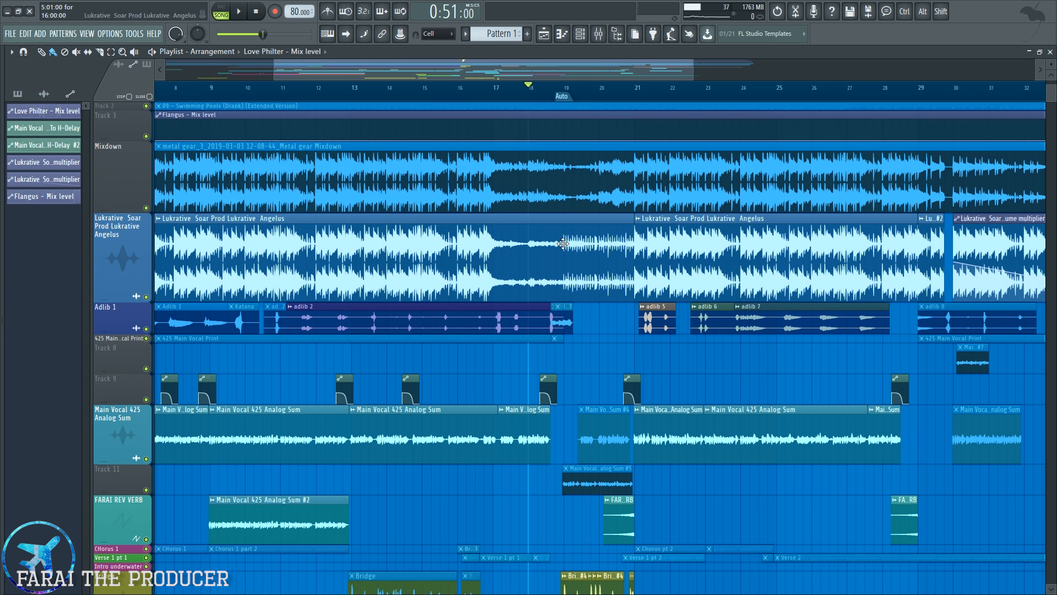
- Play the arrangement from bar 18 and examine the breakdown section and the clips on the Bridge track
{"action": "left_click_drag", "start_coordinate": [555, 243], "coordinate": [632, 254]}
{"action": "left_click", "coordinate": [609, 348]}
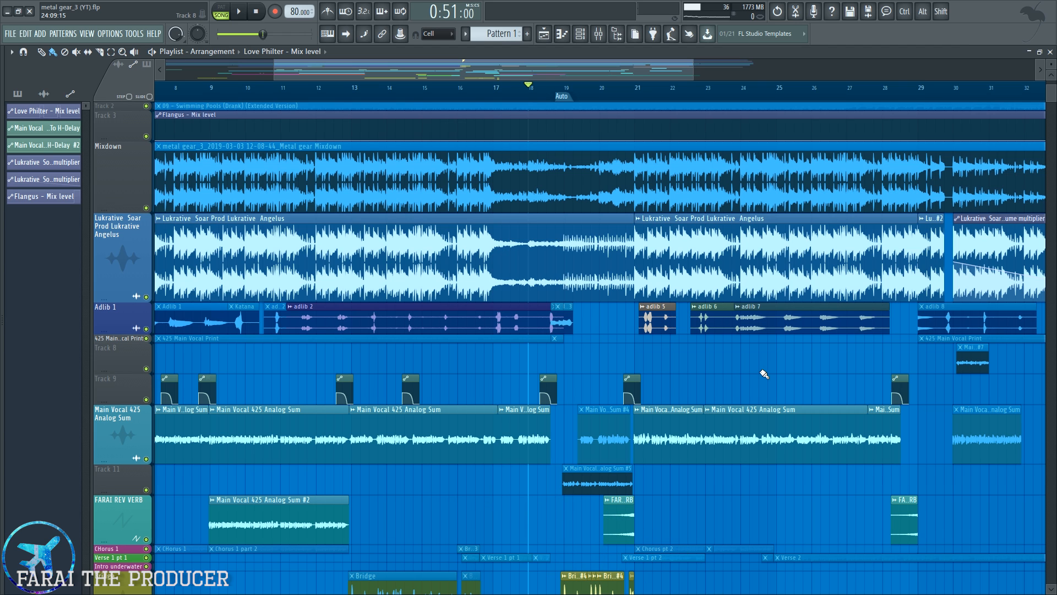
{"action": "key", "text": "space"}
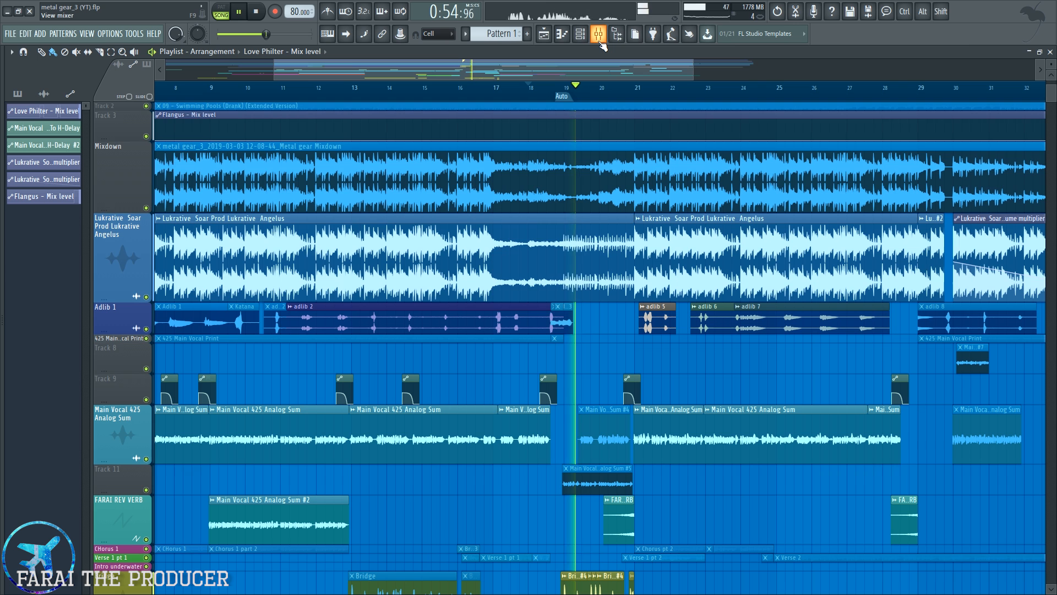
{"action": "scroll", "coordinate": [606, 248], "scroll_direction": "down", "scroll_amount": 2}
{"action": "left_click", "coordinate": [621, 544], "text": "ctrl"}
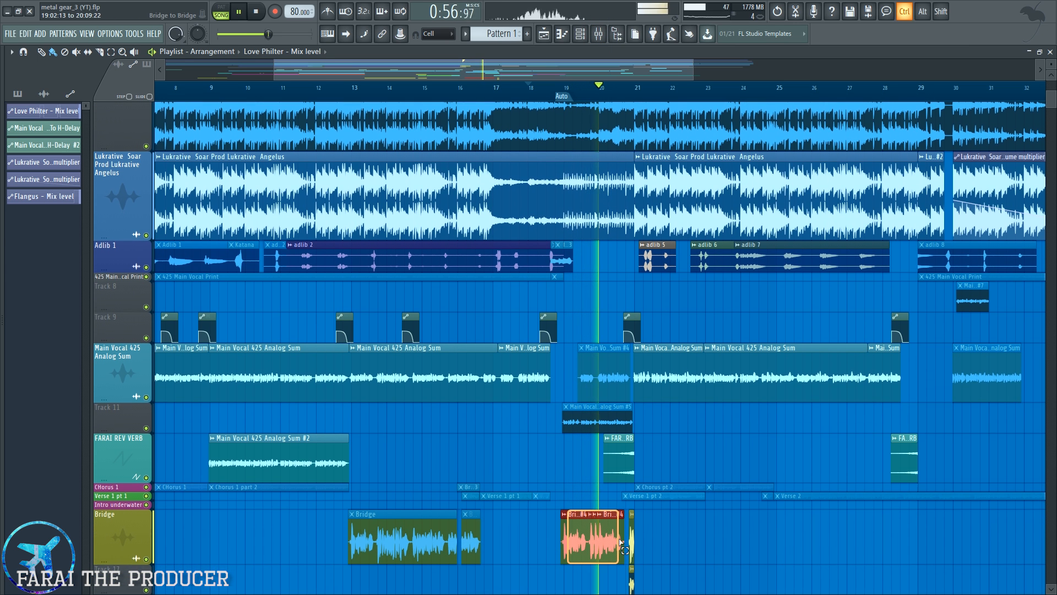
{"action": "scroll", "coordinate": [660, 485], "scroll_direction": "down", "scroll_amount": 3}
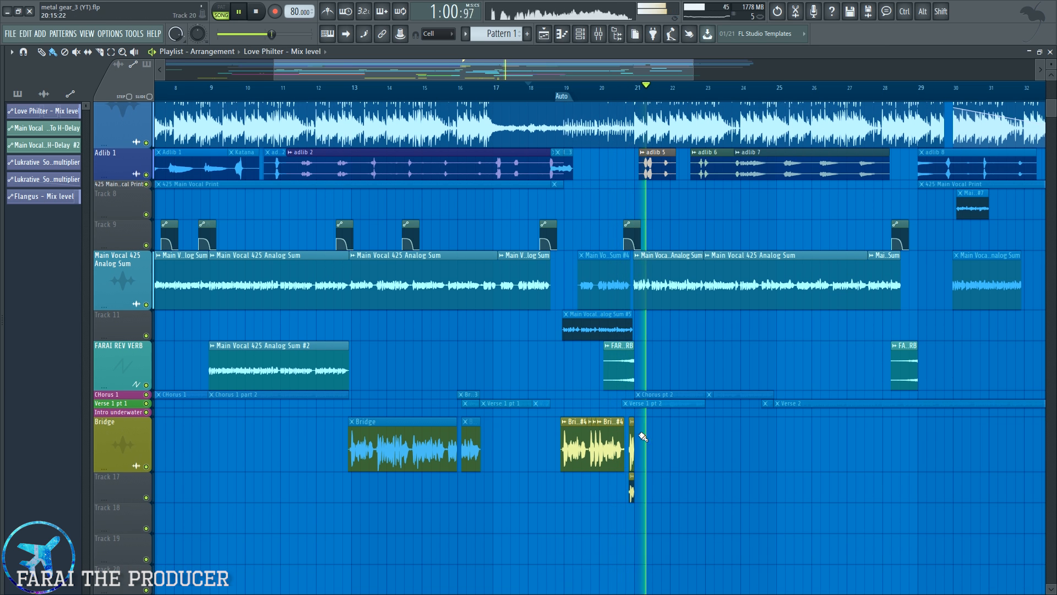
{"action": "left_click", "coordinate": [599, 34]}
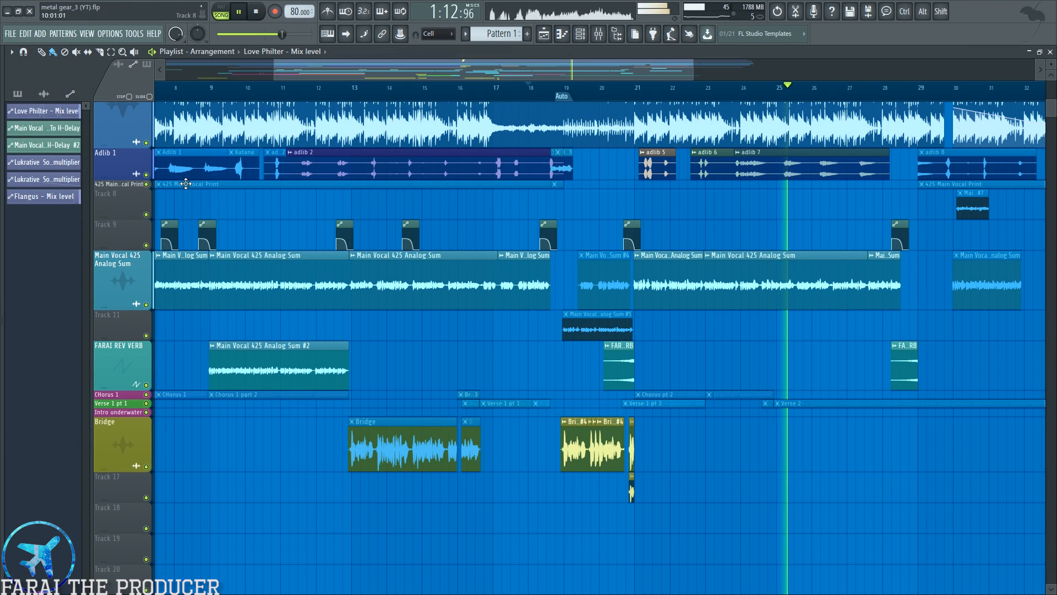
- Increase the height of the Adlib 1 track and stop playback
{"action": "left_click_drag", "start_coordinate": [98, 180], "coordinate": [97, 212]}
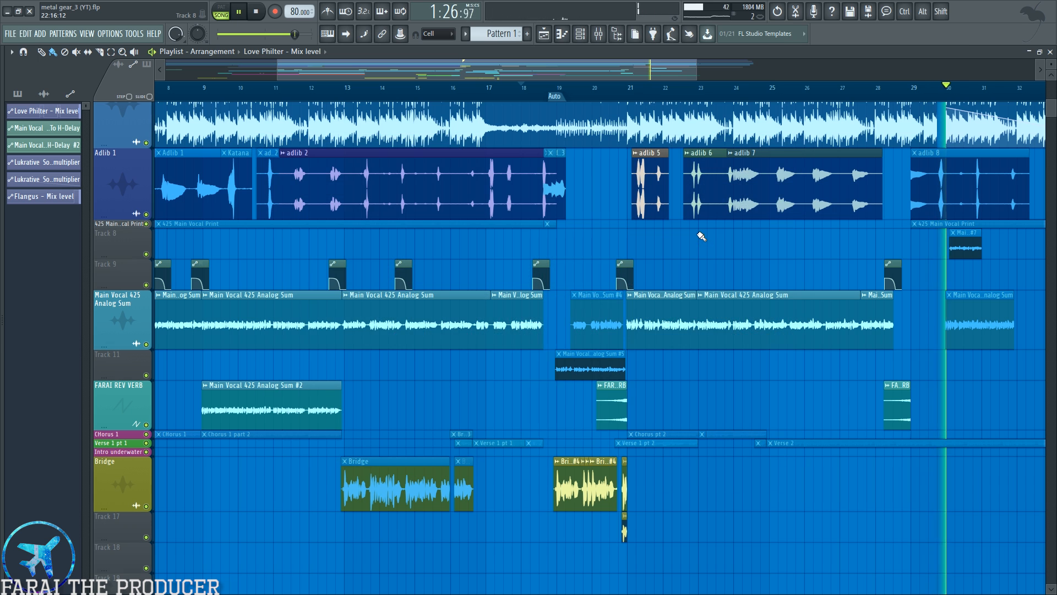
{"action": "key", "text": "space"}
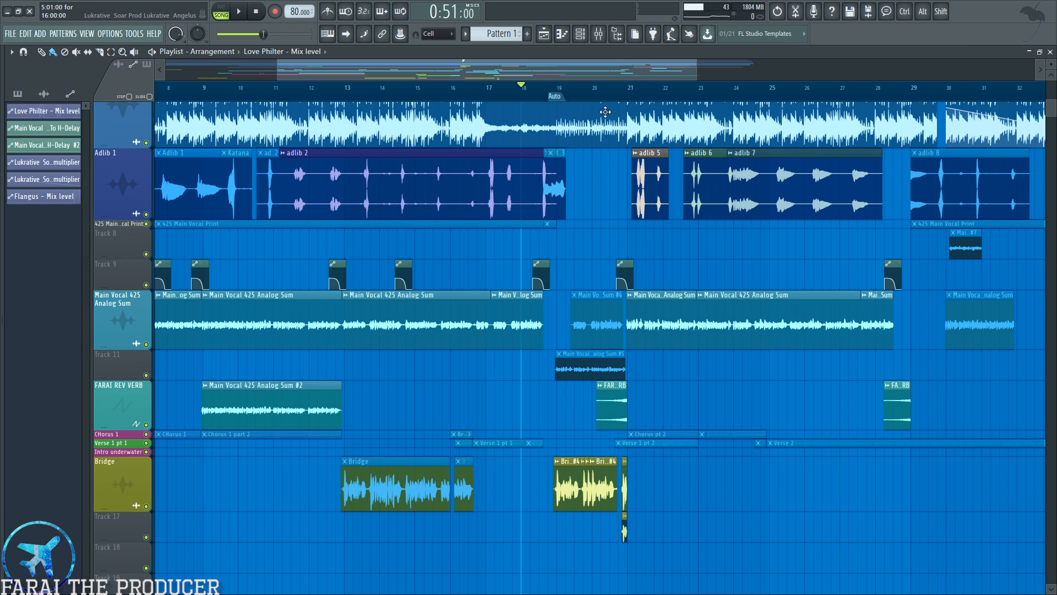
{"action": "scroll", "coordinate": [602, 99], "scroll_direction": "up", "scroll_amount": 6}
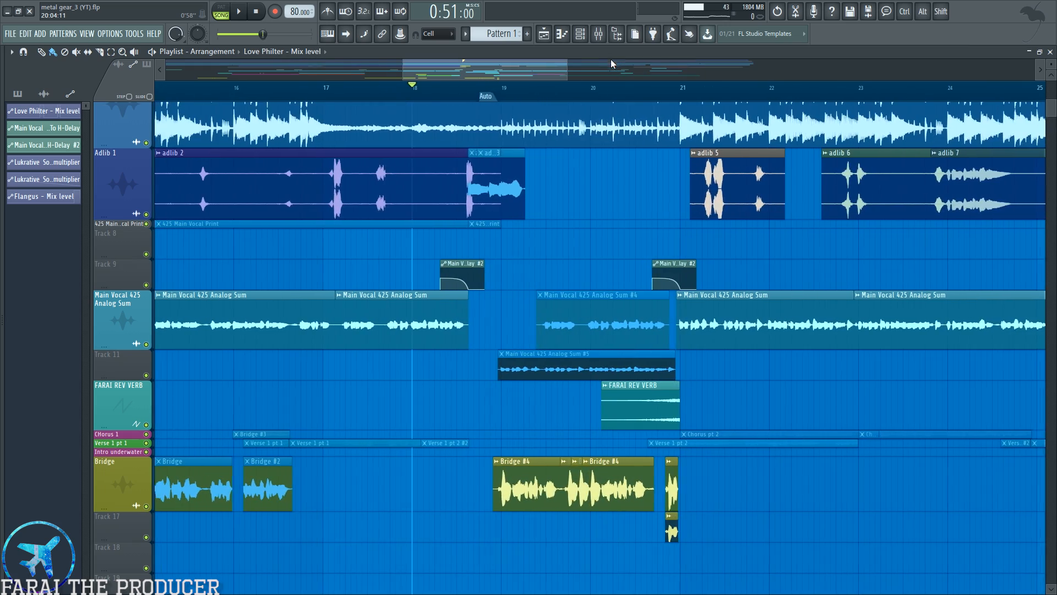
{"action": "scroll", "coordinate": [613, 94], "scroll_direction": "up", "scroll_amount": 2}
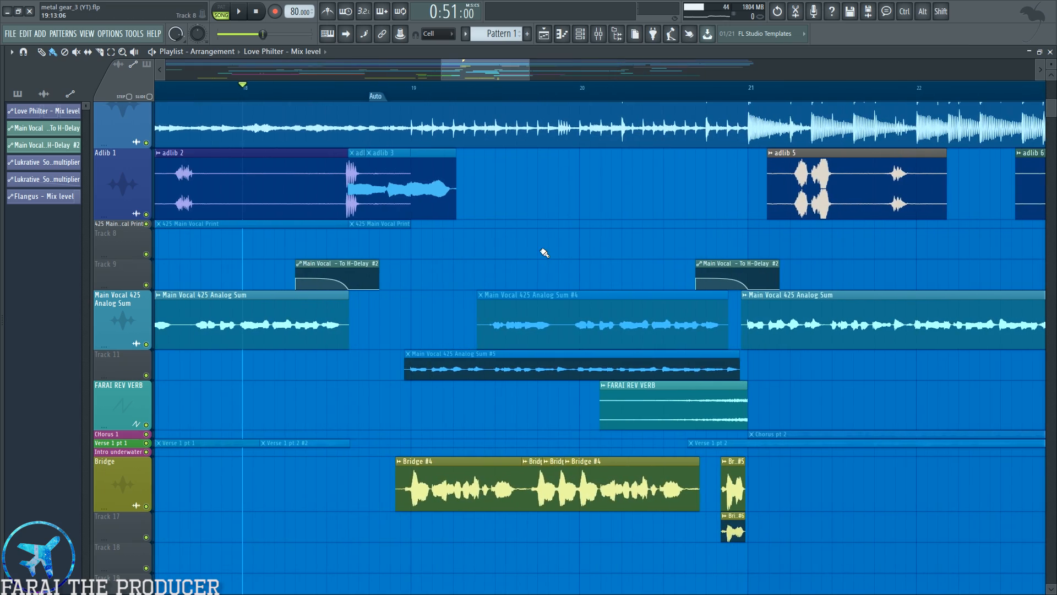
- Play the opening of the Bridge #4 clips from the Auto marker just before bar 19
{"action": "scroll", "coordinate": [542, 262], "scroll_direction": "down", "scroll_amount": 3}
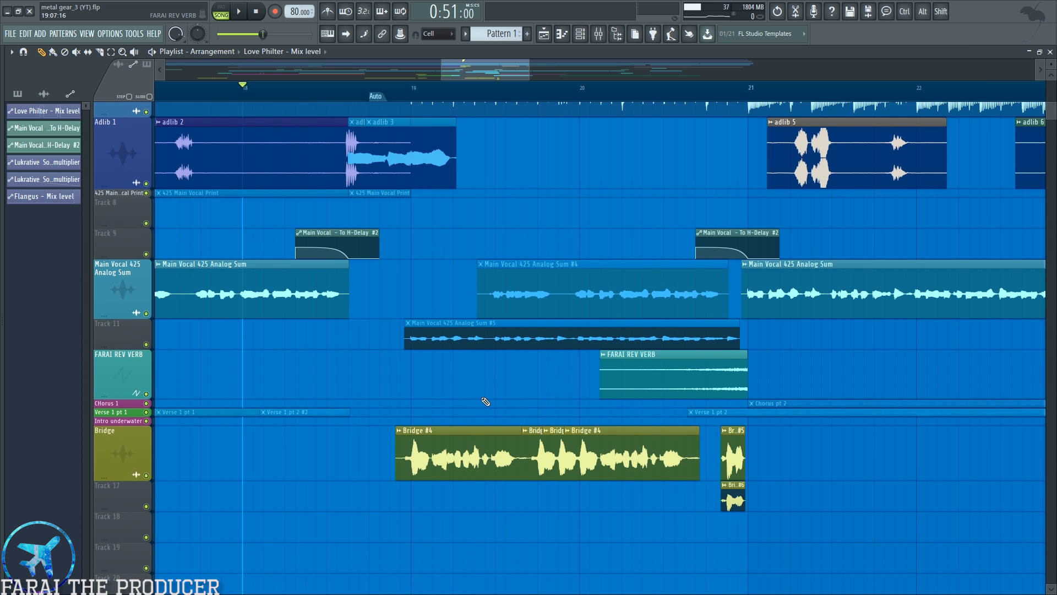
{"action": "left_click_drag", "start_coordinate": [487, 187], "coordinate": [535, 272]}
{"action": "left_click", "coordinate": [526, 308]}
{"action": "left_click_drag", "start_coordinate": [452, 398], "coordinate": [675, 406]}
{"action": "left_click", "coordinate": [622, 488]}
{"action": "left_click", "coordinate": [371, 88]}
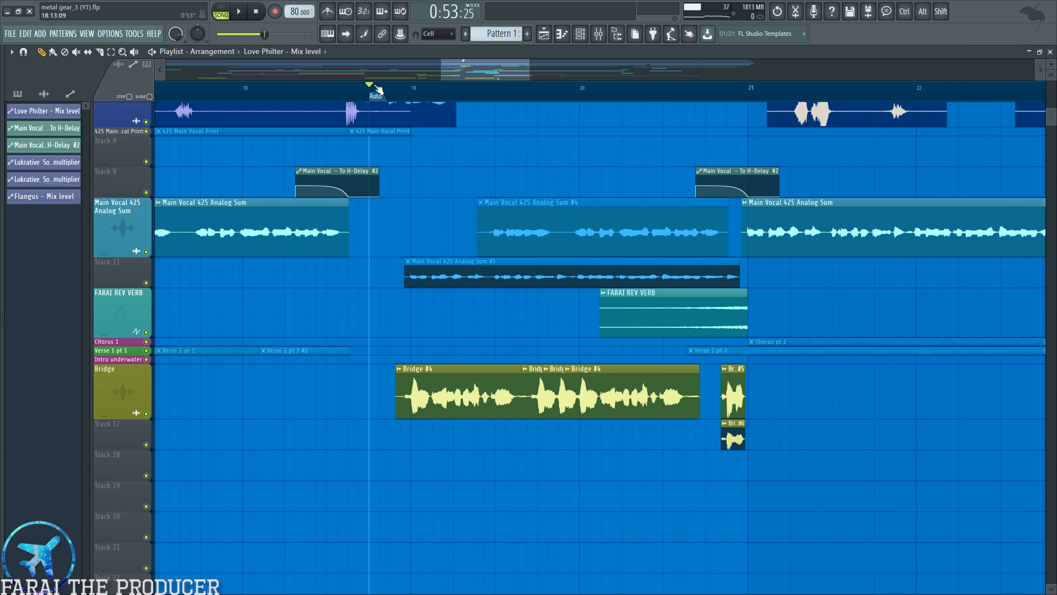
{"action": "left_click_drag", "start_coordinate": [436, 401], "coordinate": [595, 428]}
{"action": "right_click", "coordinate": [517, 470]}
{"action": "left_click", "coordinate": [484, 393], "text": "ctrl"}
{"action": "key", "text": "space"}
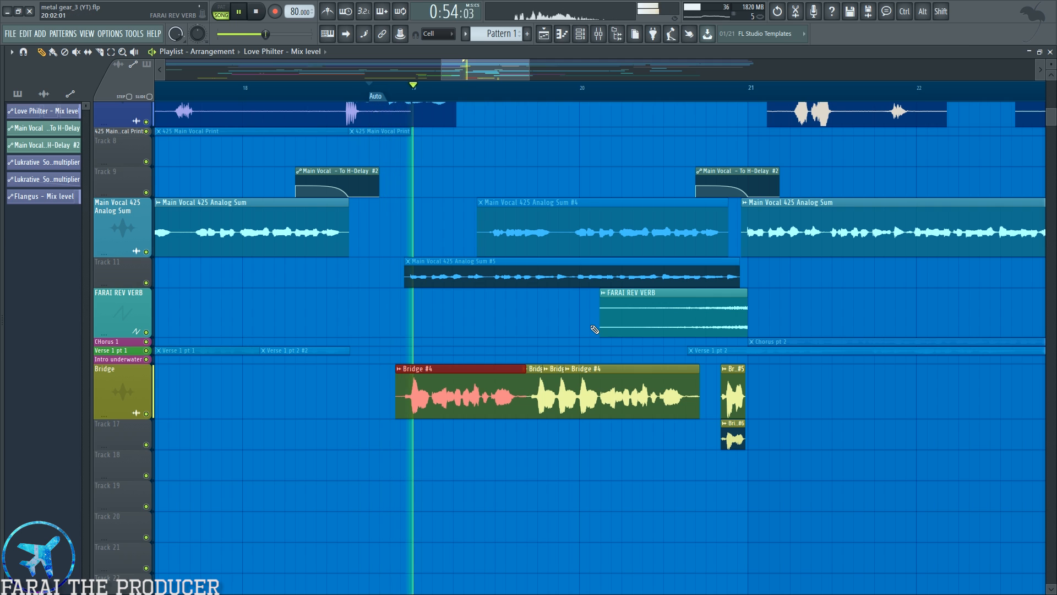
{"action": "key", "text": "space"}
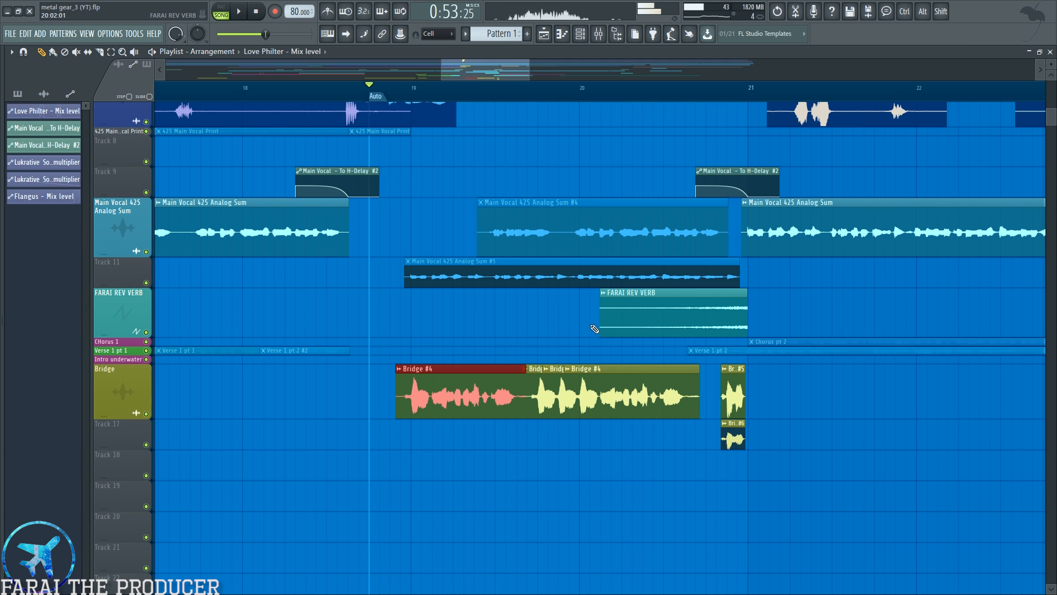
- Play the second half of the Bridge #4 section, starting midway through bar 19
{"action": "left_click", "coordinate": [503, 95]}
{"action": "scroll", "coordinate": [503, 94], "scroll_direction": "up", "scroll_amount": 4}
{"action": "key", "text": "space"}
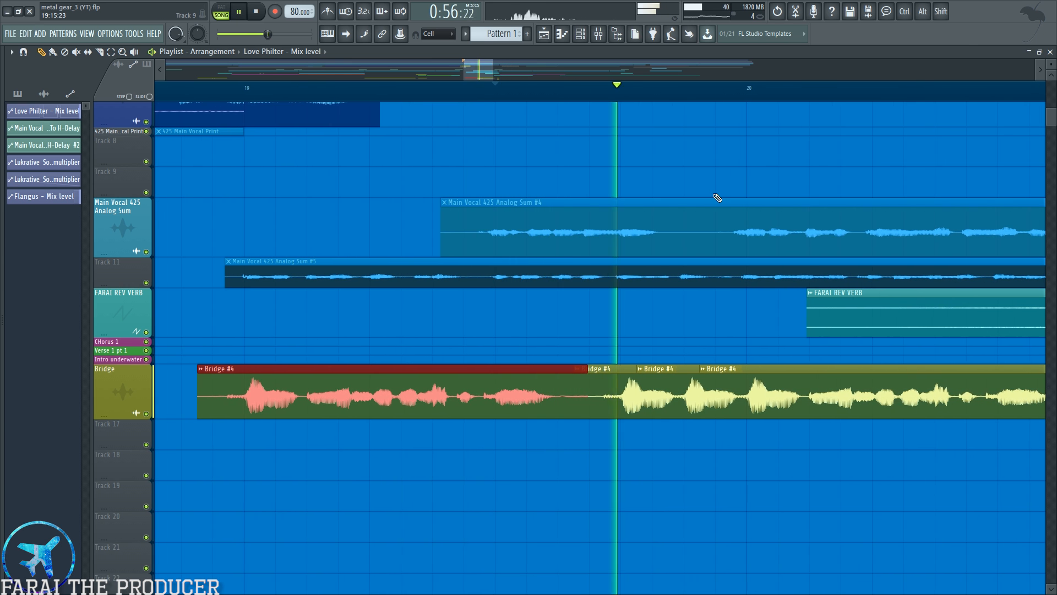
{"action": "scroll", "coordinate": [504, 95], "scroll_direction": "down", "scroll_amount": 4}
{"action": "key", "text": "space"}
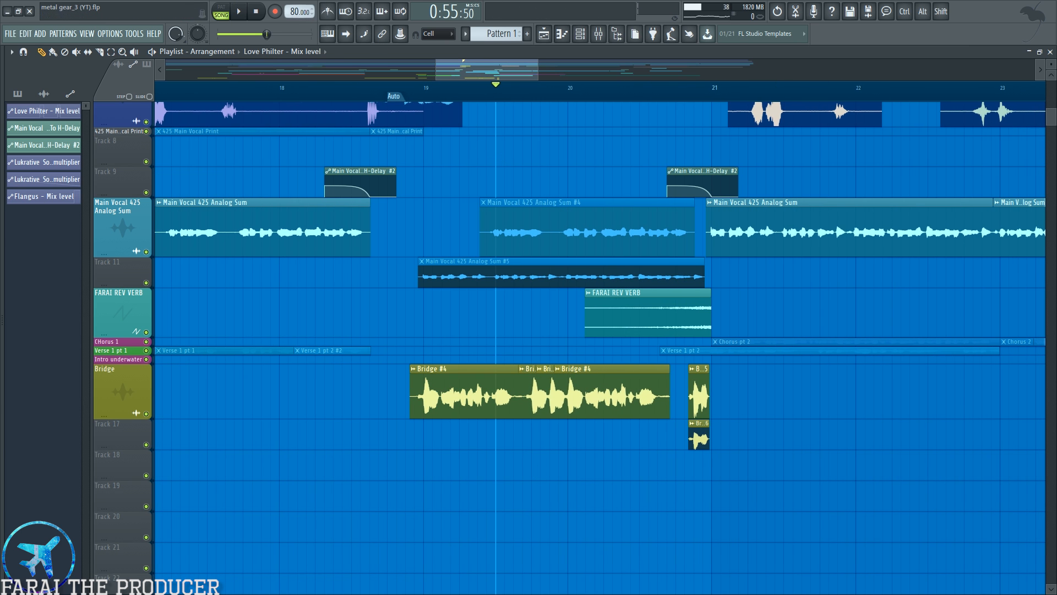
- Return the playhead to the Auto marker before bar 19 and select the Love Philter - Mix level automation clip on Track 1
{"action": "left_click_drag", "start_coordinate": [530, 405], "coordinate": [542, 411]}
{"action": "left_click_drag", "start_coordinate": [423, 462], "coordinate": [574, 465]}
{"action": "scroll", "coordinate": [589, 473], "scroll_direction": "up", "scroll_amount": 3}
{"action": "scroll", "coordinate": [500, 88], "scroll_direction": "down", "scroll_amount": 2}
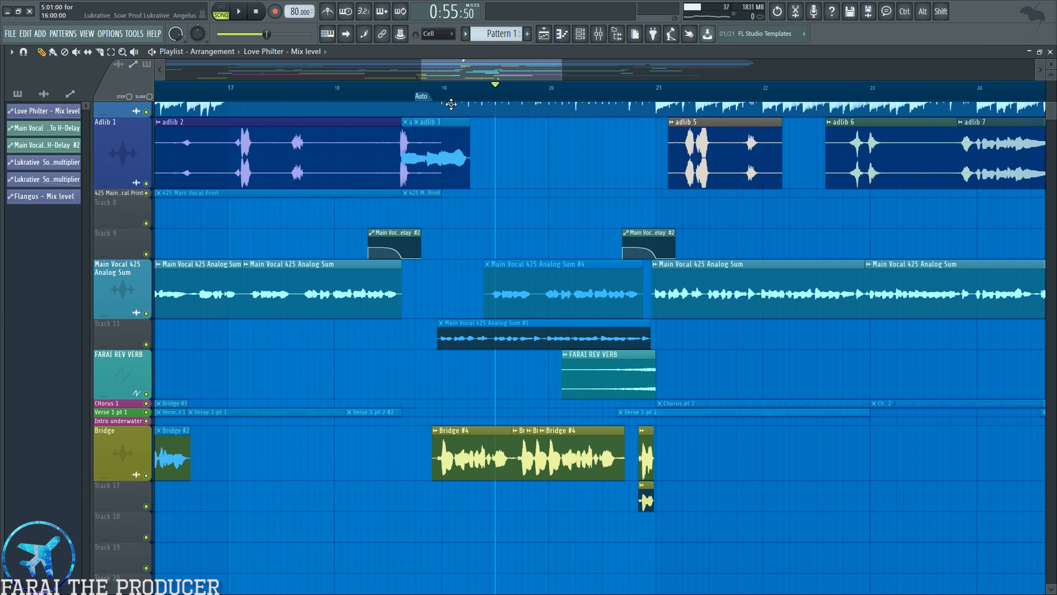
{"action": "left_click", "coordinate": [416, 88]}
{"action": "scroll", "coordinate": [614, 177], "scroll_direction": "up", "scroll_amount": 3}
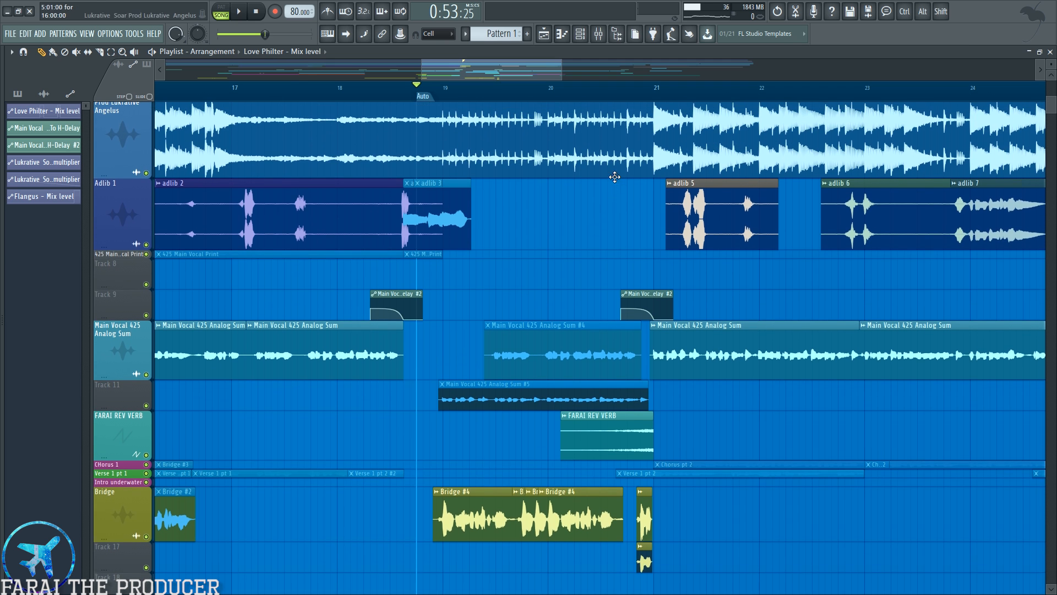
{"action": "scroll", "coordinate": [609, 128], "scroll_direction": "up", "scroll_amount": 4}
{"action": "left_click_drag", "start_coordinate": [450, 127], "coordinate": [522, 122], "text": "ctrl"}
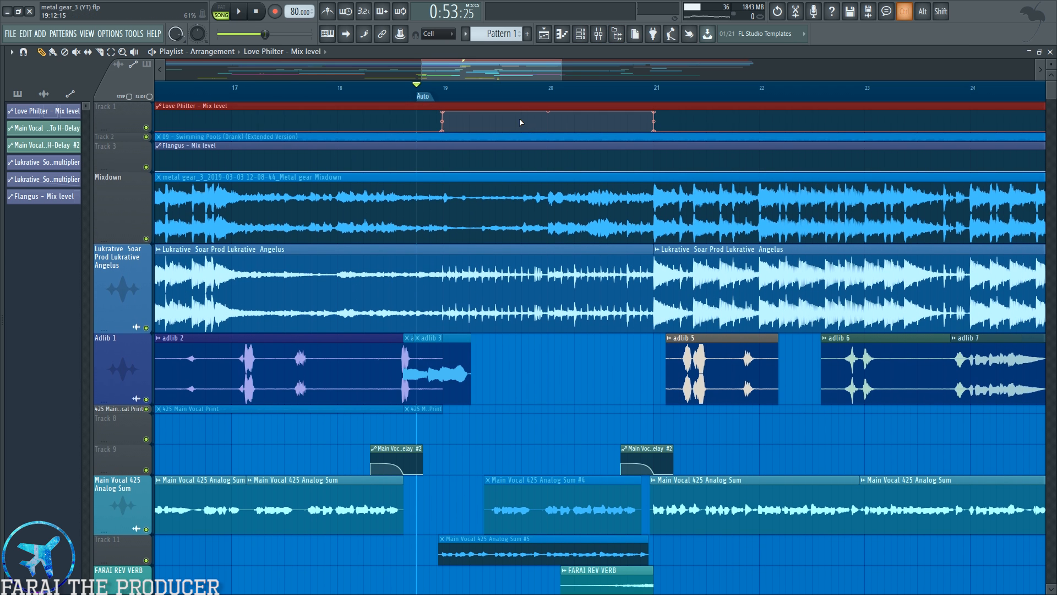
- Insert an empty track above the Mixdown track and enlarge its height
{"action": "right_click", "coordinate": [132, 208]}
{"action": "left_click", "coordinate": [186, 365]}
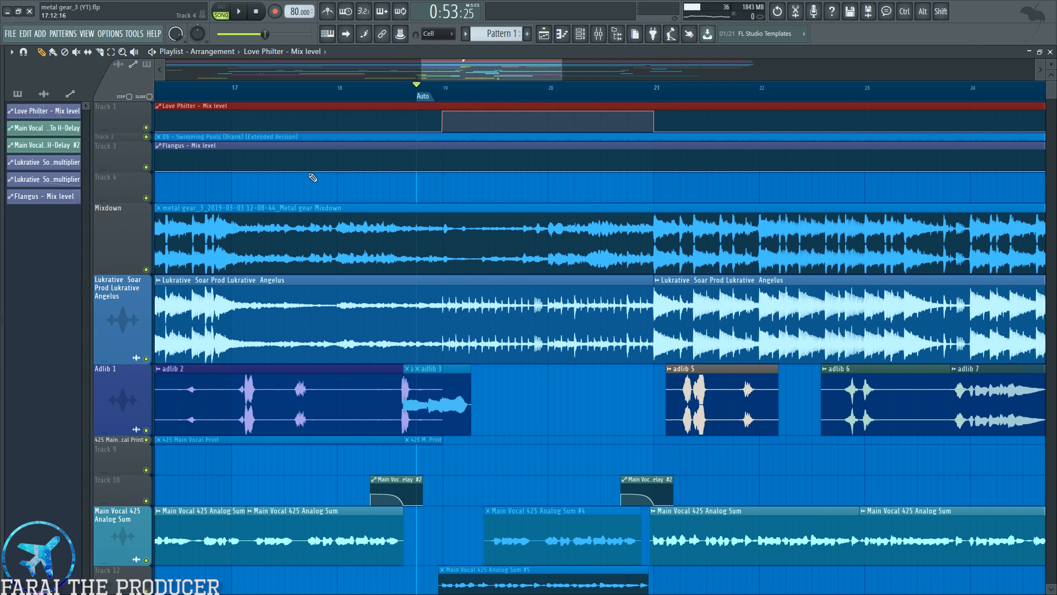
{"action": "left_click_drag", "start_coordinate": [121, 203], "coordinate": [121, 260]}
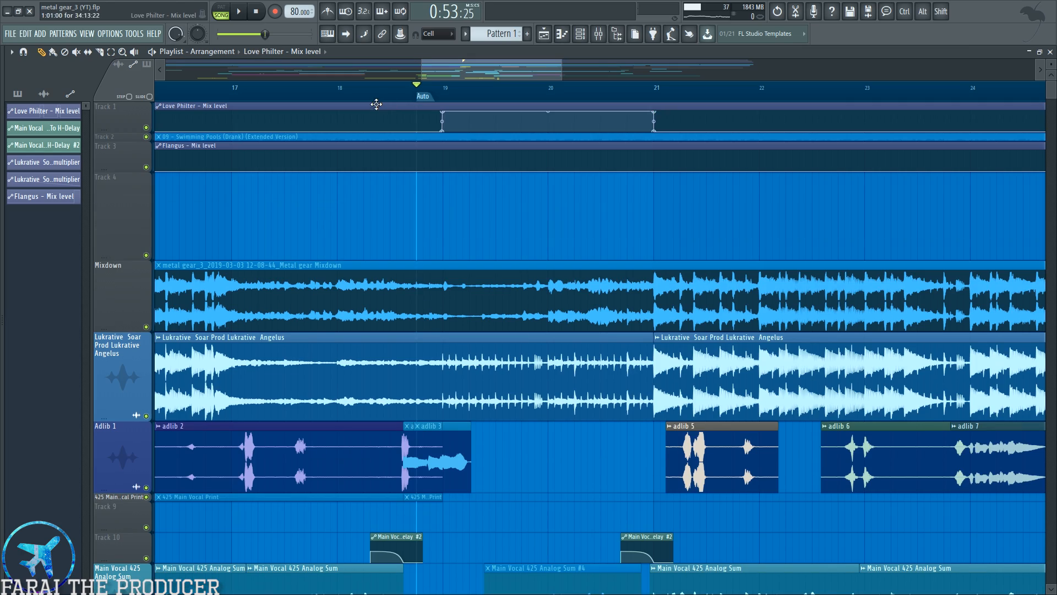
- On the Lukrative Soar Prod Lukrative Angelus mixer track, move the empty slot 7 up to slot 3, directly below Fruity Love Philter
{"action": "scroll", "coordinate": [379, 101], "scroll_direction": "down", "scroll_amount": 5}
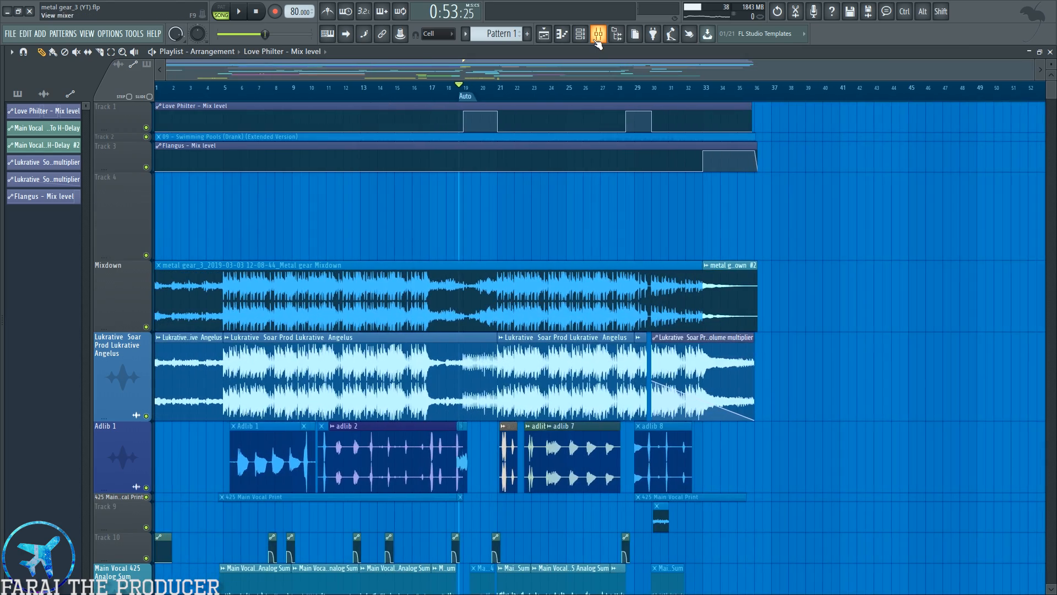
{"action": "left_click", "coordinate": [598, 33]}
{"action": "left_click", "coordinate": [212, 175]}
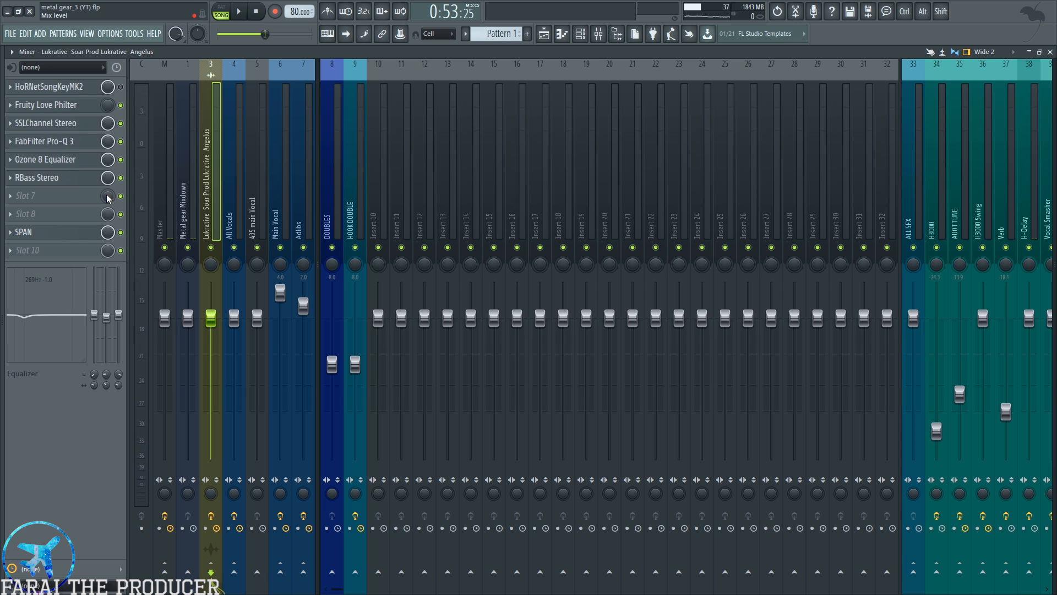
{"action": "left_click_drag", "start_coordinate": [71, 199], "coordinate": [71, 127]}
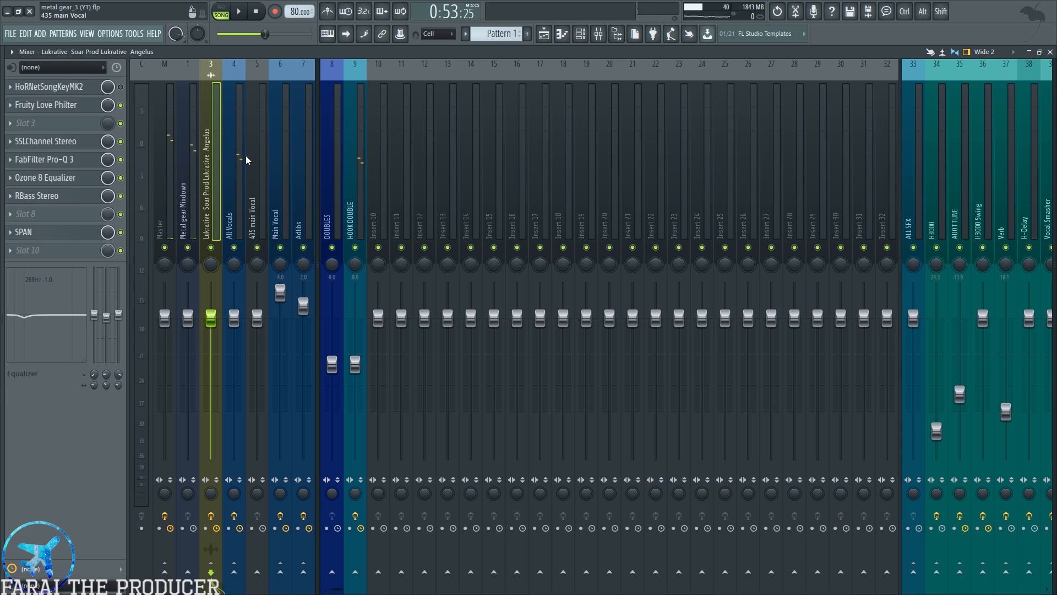
- Play the section briefly to check the Love Philter mix level, and create an automation clip for slot 3's mix level
{"action": "key", "text": "space"}
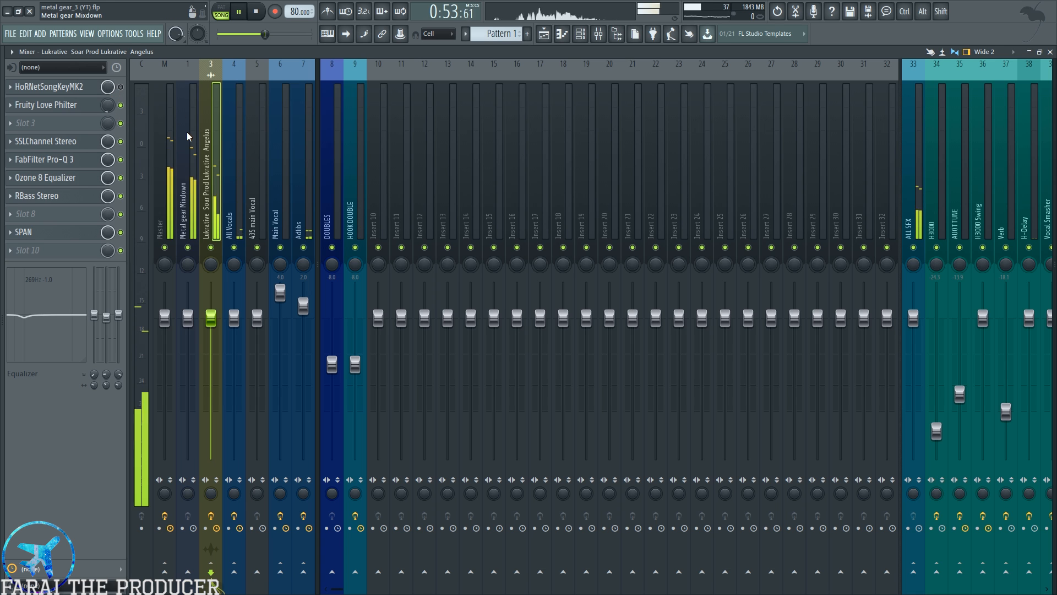
{"action": "key", "text": "space"}
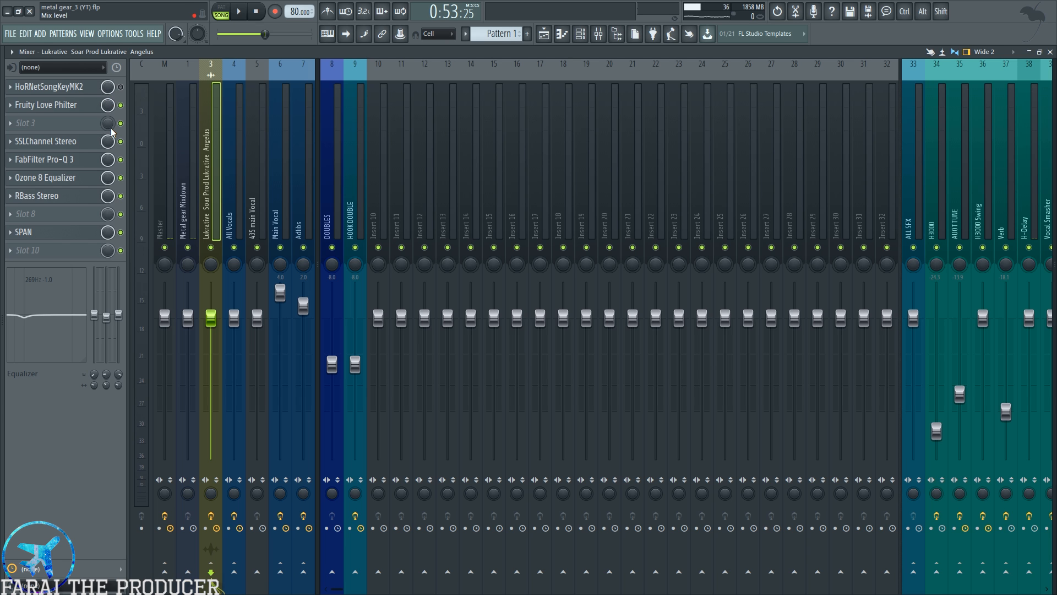
{"action": "right_click", "coordinate": [112, 127]}
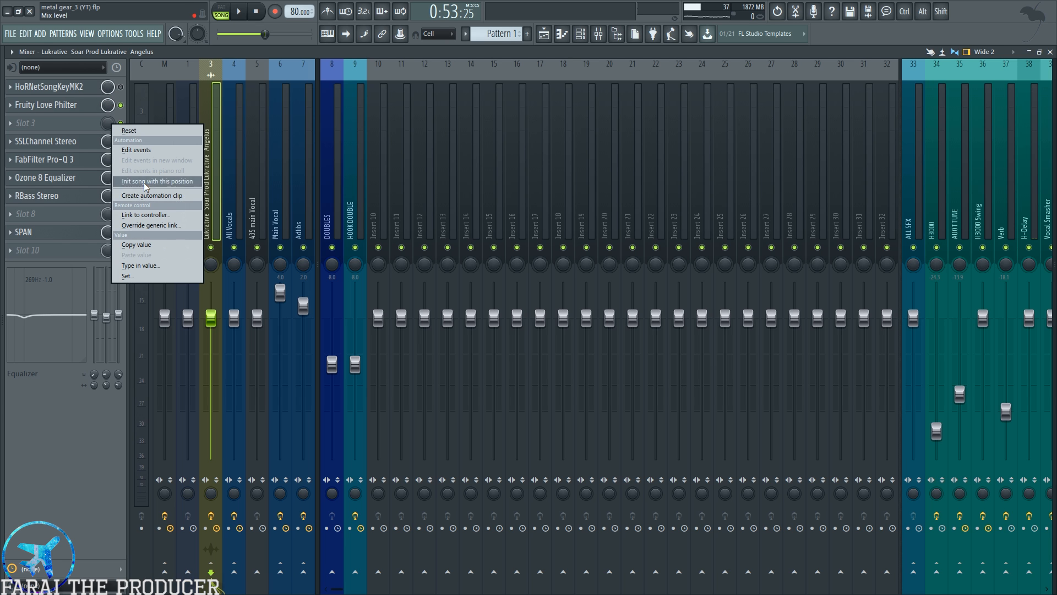
{"action": "left_click", "coordinate": [149, 201]}
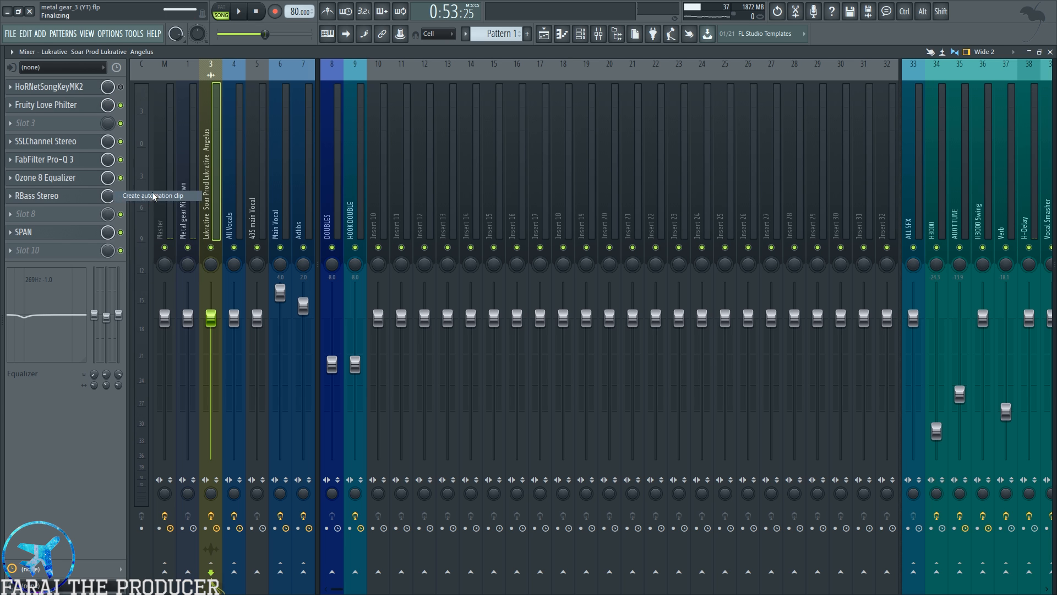
- Shape the Slot 3 - Mix level automation to jump to maximum at bar 19 and drop back to minimum at bar 21
{"action": "left_click", "coordinate": [543, 34]}
{"action": "scroll", "coordinate": [482, 95], "scroll_direction": "up", "scroll_amount": 5}
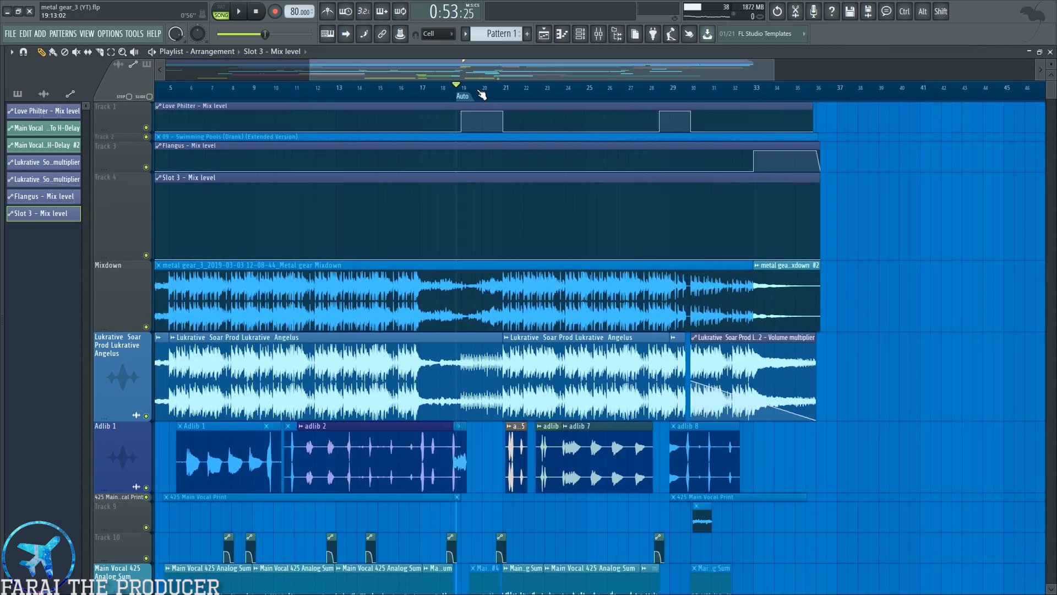
{"action": "right_click", "coordinate": [426, 257]}
{"action": "right_click", "coordinate": [453, 252]}
{"action": "left_click_drag", "start_coordinate": [454, 252], "coordinate": [411, 163]}
{"action": "right_click", "coordinate": [610, 201]}
{"action": "left_click_drag", "start_coordinate": [610, 201], "coordinate": [562, 318]}
{"action": "right_click", "coordinate": [645, 208]}
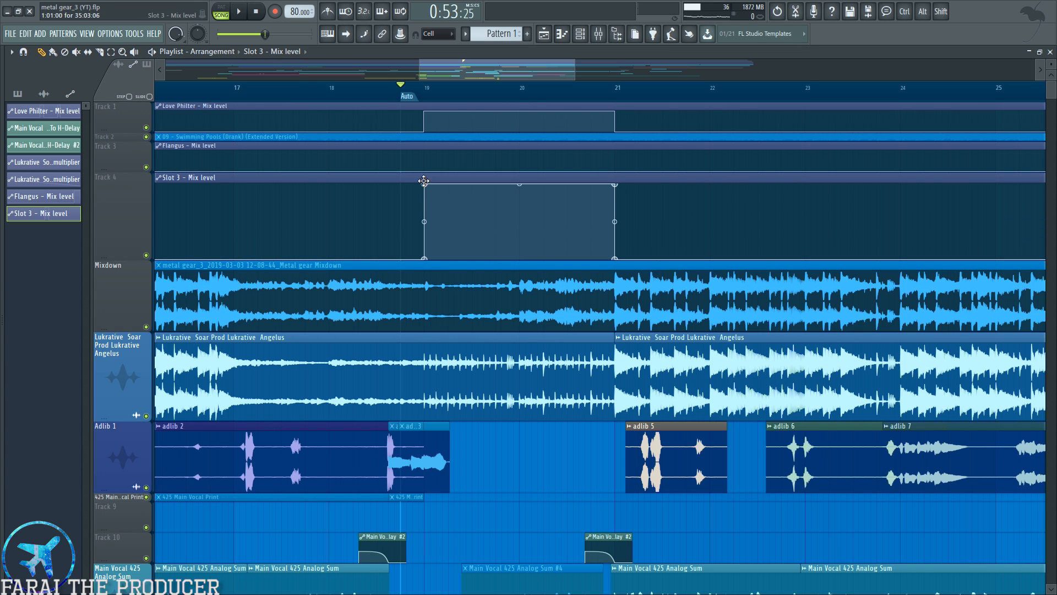
- Play the section with the mixer open to check slot 3's mix level automation
{"action": "left_click", "coordinate": [599, 38]}
{"action": "key", "text": "space"}
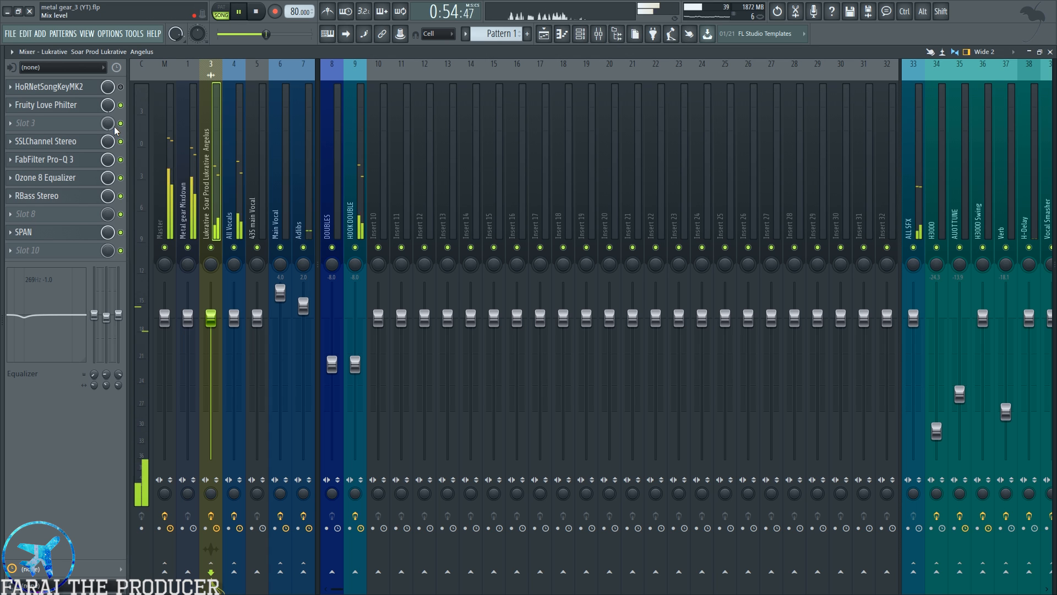
{"action": "key", "text": "space"}
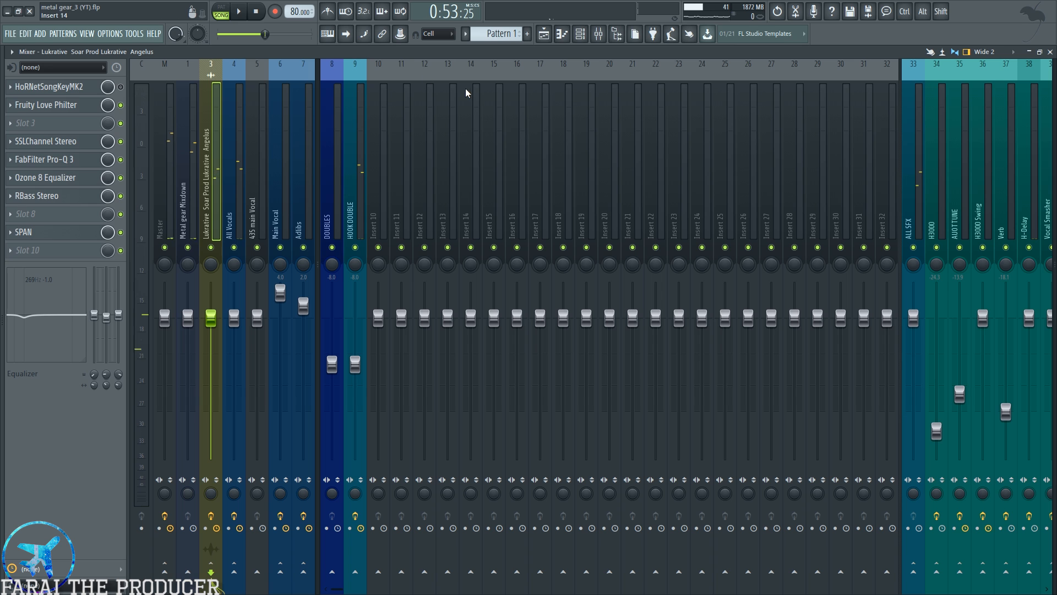
- Load the Simple triangle lowpass LFO preset in Fruity Love Philter and close the plugin
{"action": "left_click", "coordinate": [55, 106]}
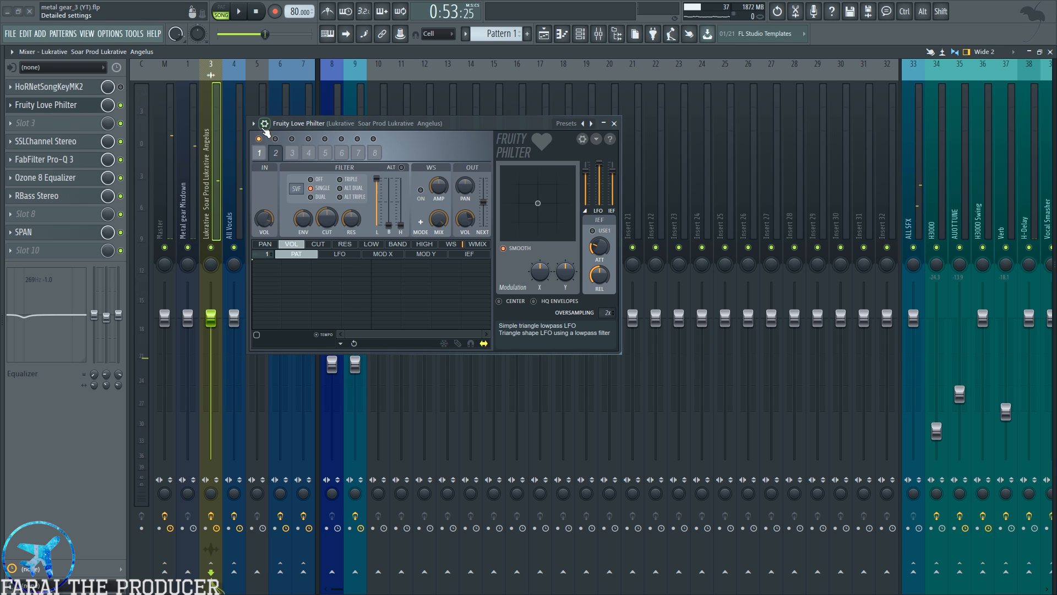
{"action": "left_click", "coordinate": [253, 124]}
{"action": "mouse_move", "coordinate": [269, 156]}
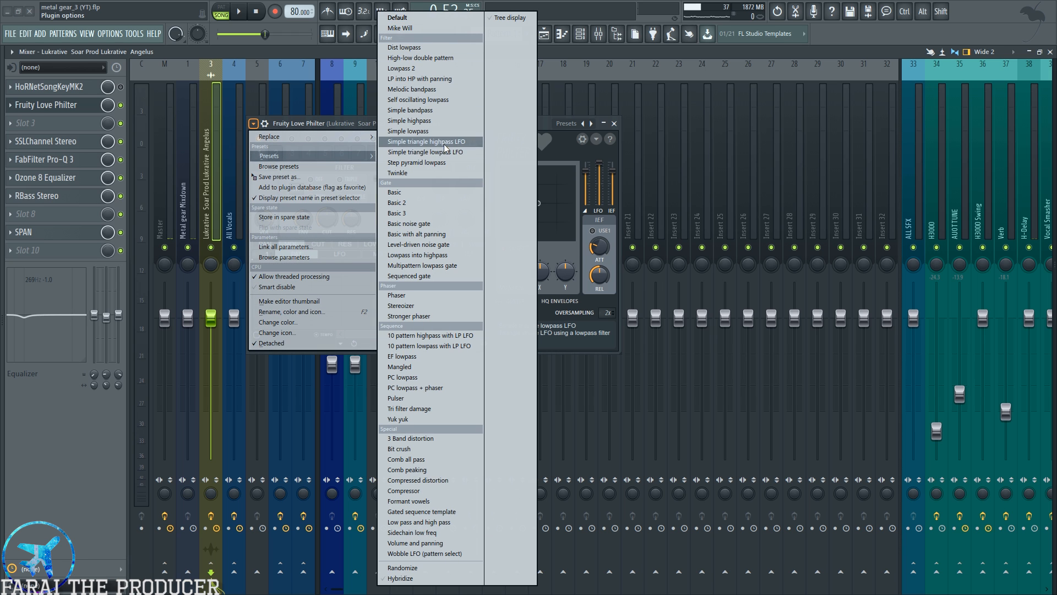
{"action": "left_click", "coordinate": [405, 153]}
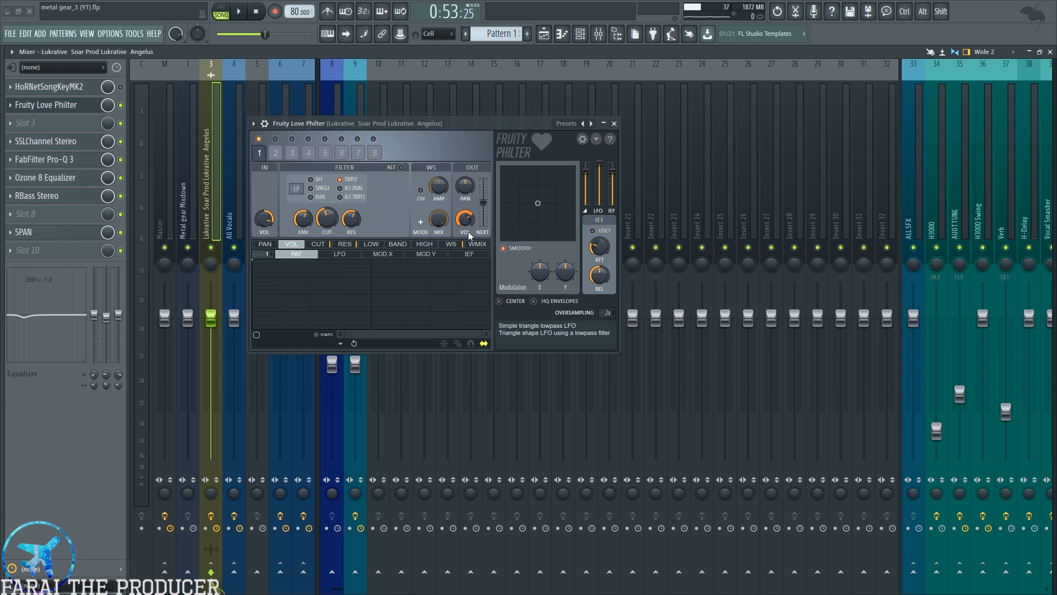
{"action": "left_click", "coordinate": [615, 123]}
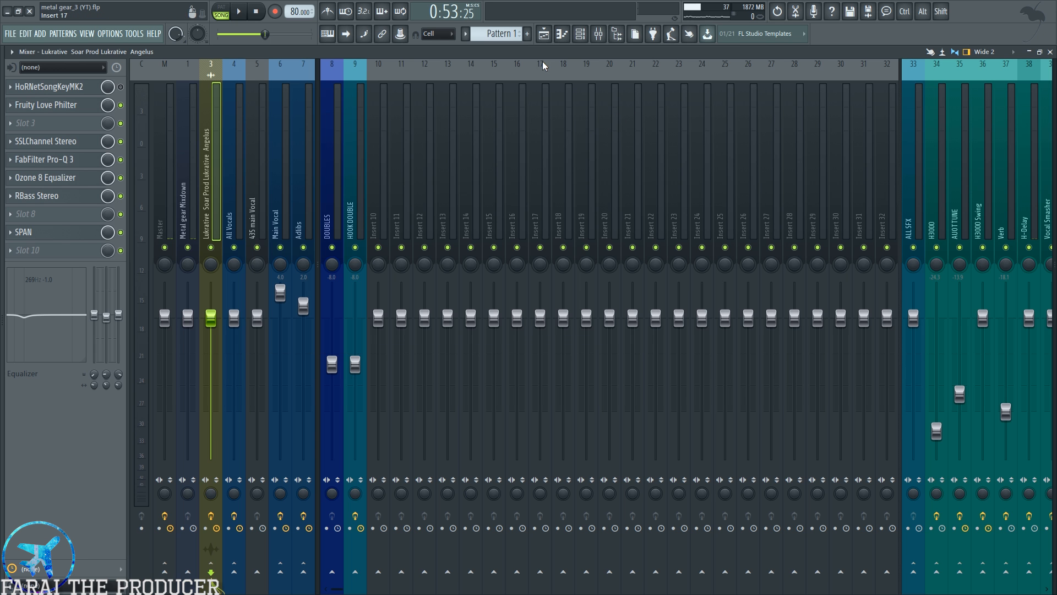
- Glance at the playlist automation, and play the section in the mixer to compare the instrumental with Fruity Love Philter bypassed and enabled
{"action": "left_click", "coordinate": [544, 33]}
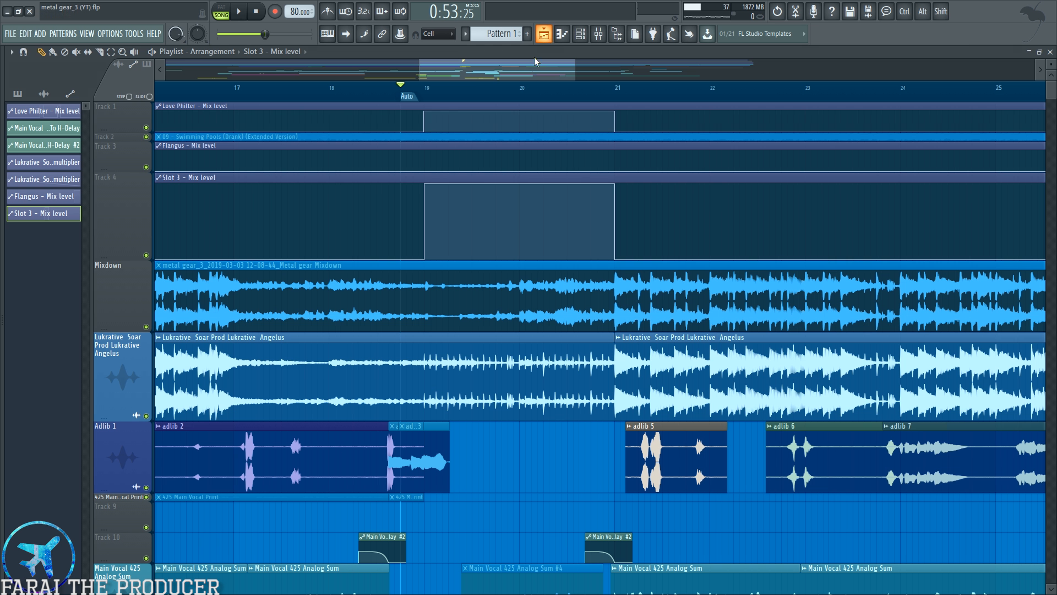
{"action": "left_click", "coordinate": [598, 34]}
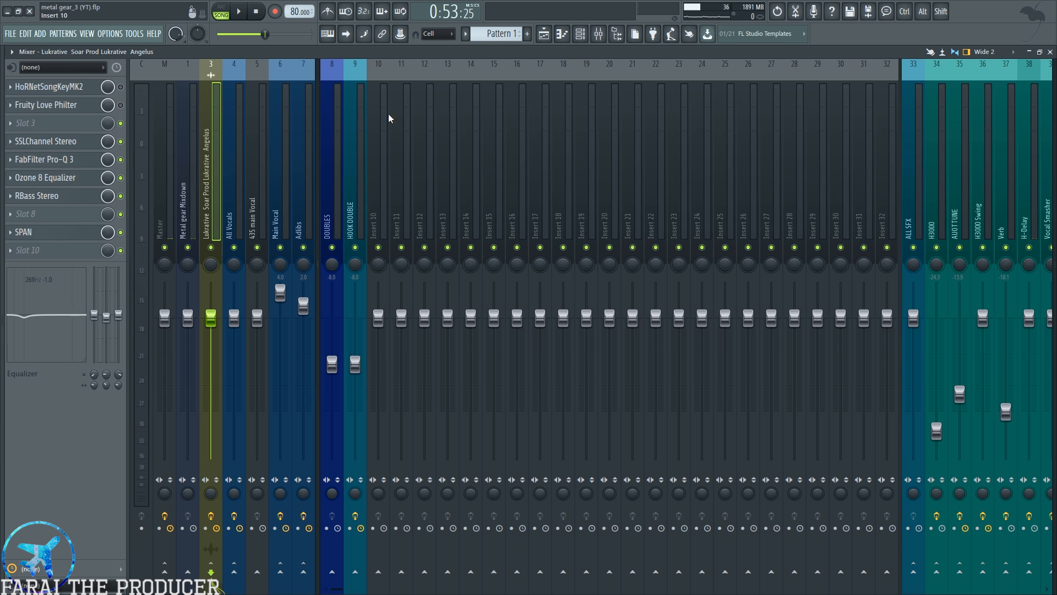
{"action": "key", "text": "space"}
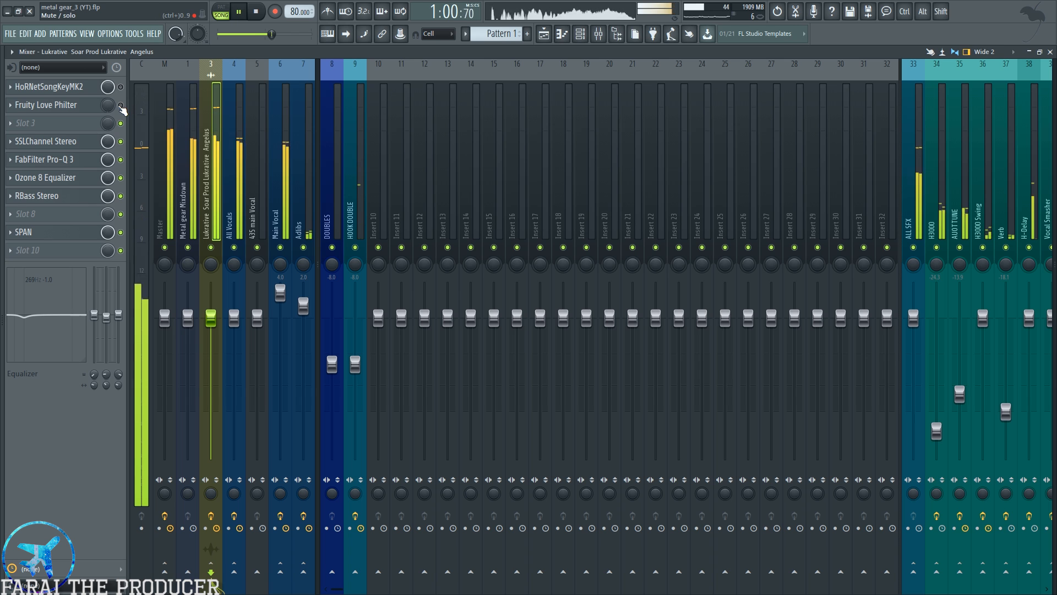
{"action": "key", "text": "space"}
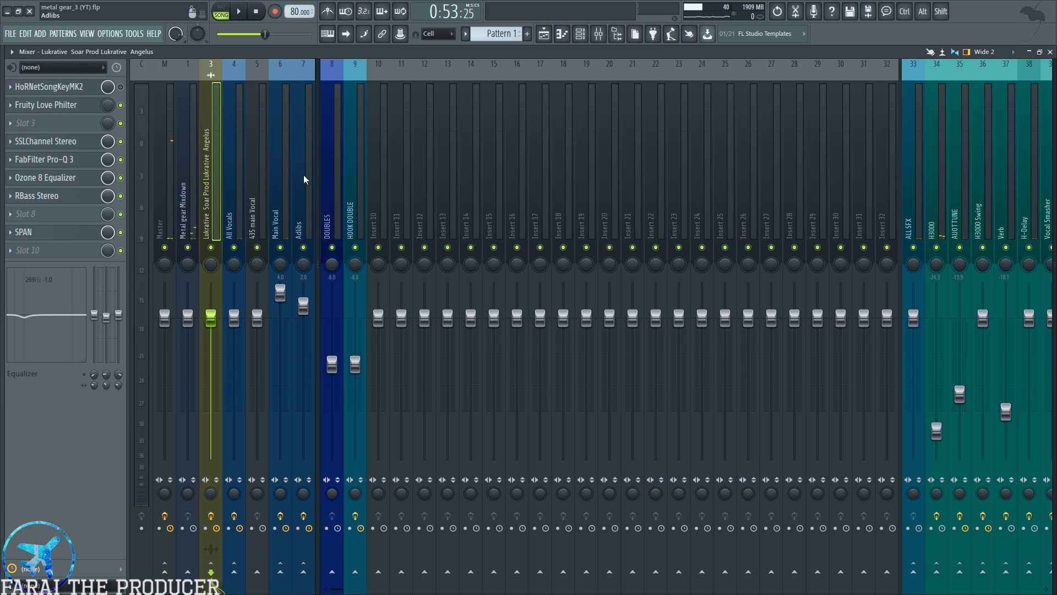
- Inspect the HOOK DOUBLE track's Fruity parametric EQ 2, Hardcore and MondoMod Stereo settings with their windows spread apart
{"action": "left_click", "coordinate": [355, 200]}
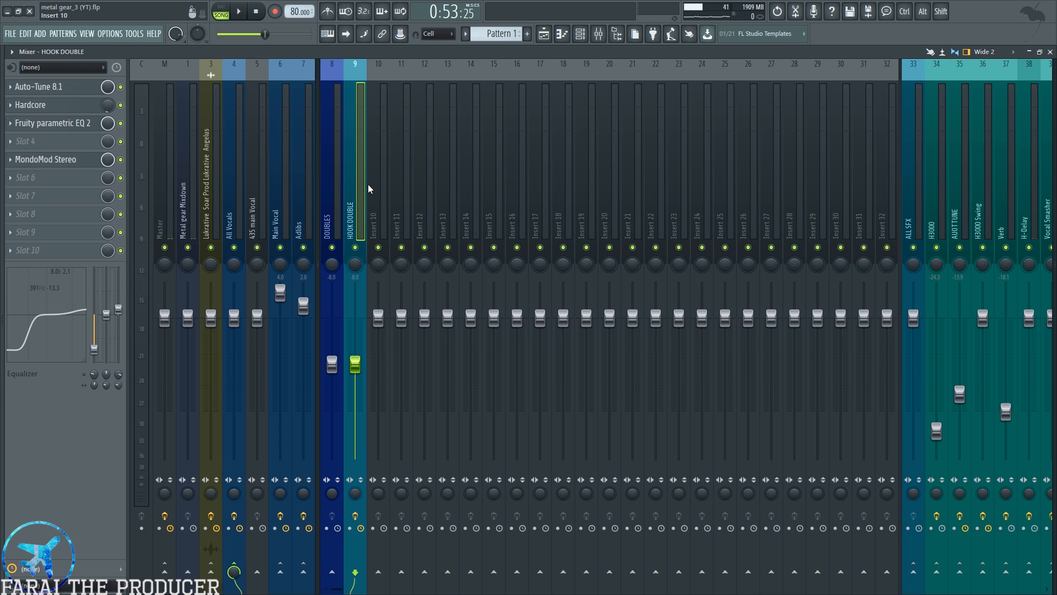
{"action": "left_click", "coordinate": [65, 123]}
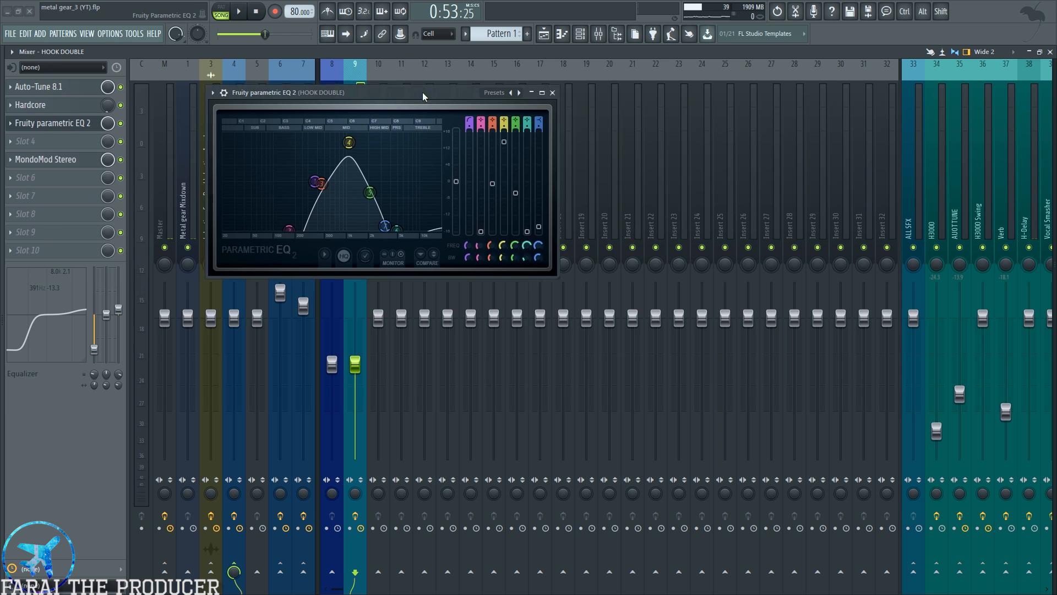
{"action": "left_click", "coordinate": [38, 105]}
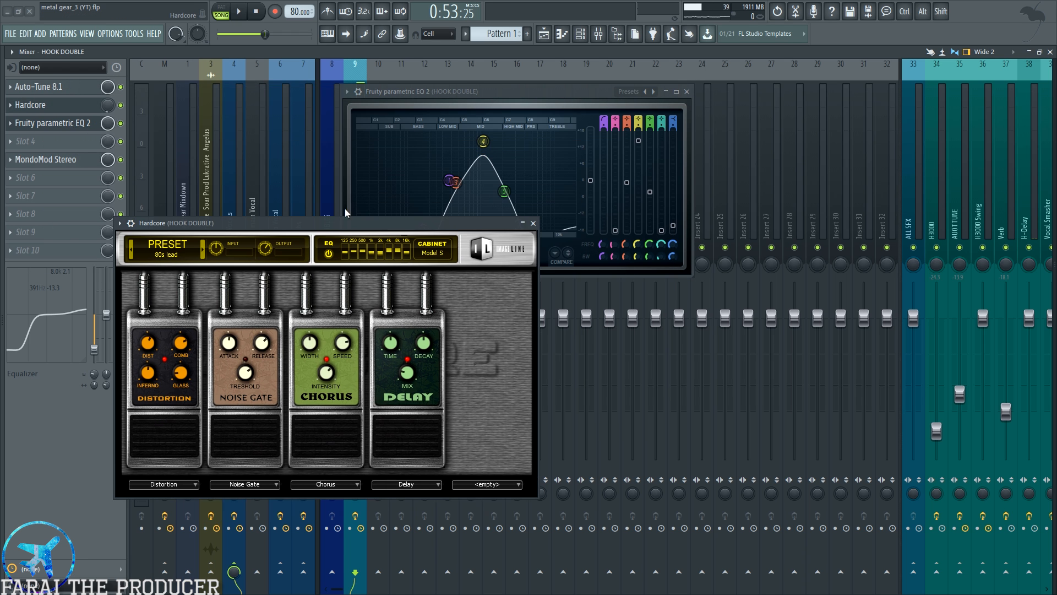
{"action": "left_click_drag", "start_coordinate": [308, 226], "coordinate": [295, 188]}
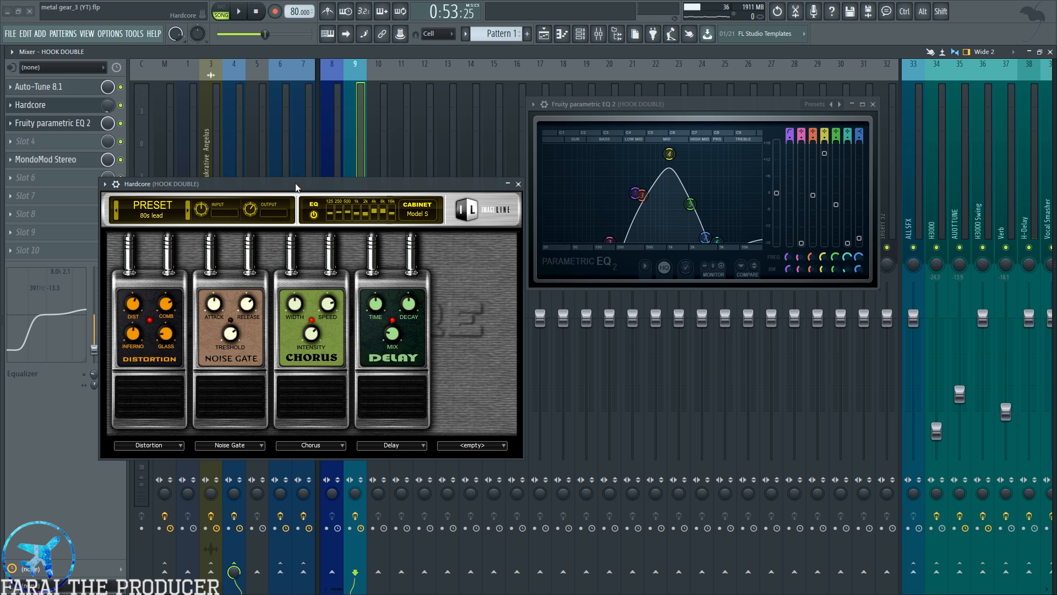
{"action": "left_click_drag", "start_coordinate": [362, 186], "coordinate": [486, 231]}
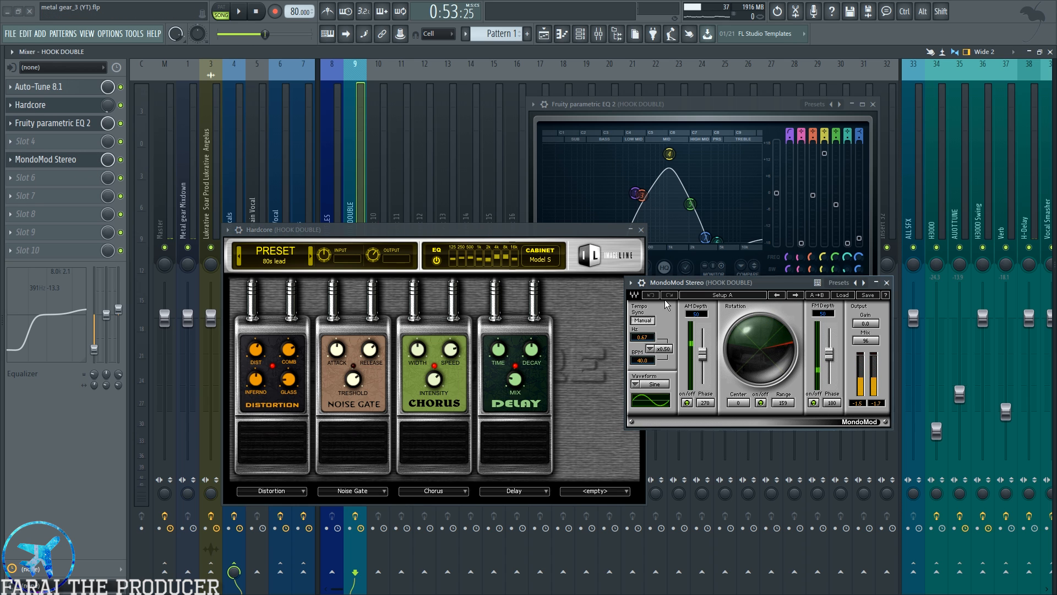
- Look over the Adlibs track's effect chain, opening and closing Fruity PanOMatic
{"action": "left_click", "coordinate": [302, 174]}
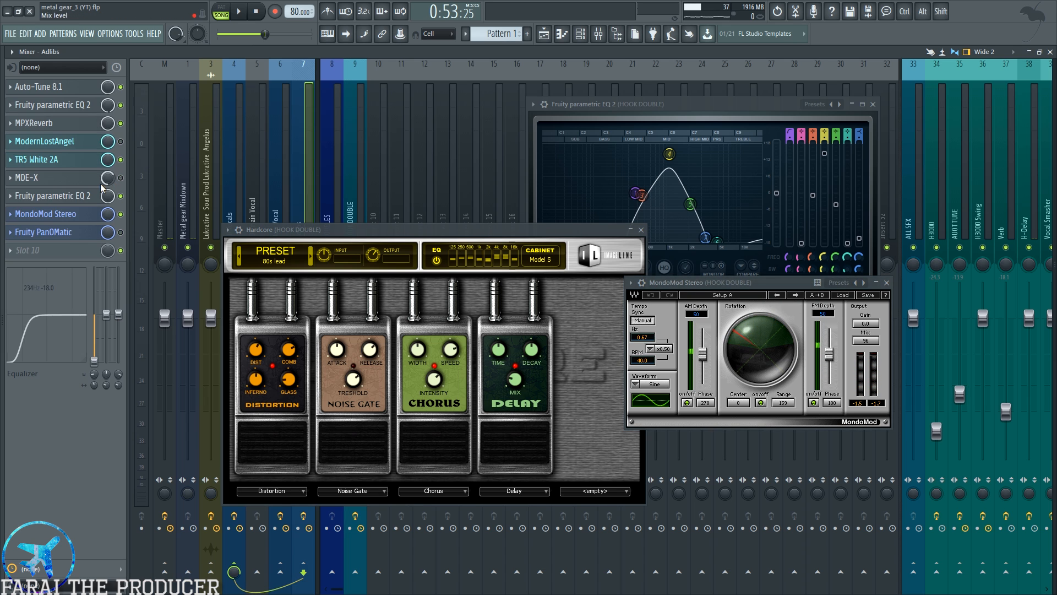
{"action": "left_click", "coordinate": [65, 233]}
{"action": "left_click", "coordinate": [65, 233]}
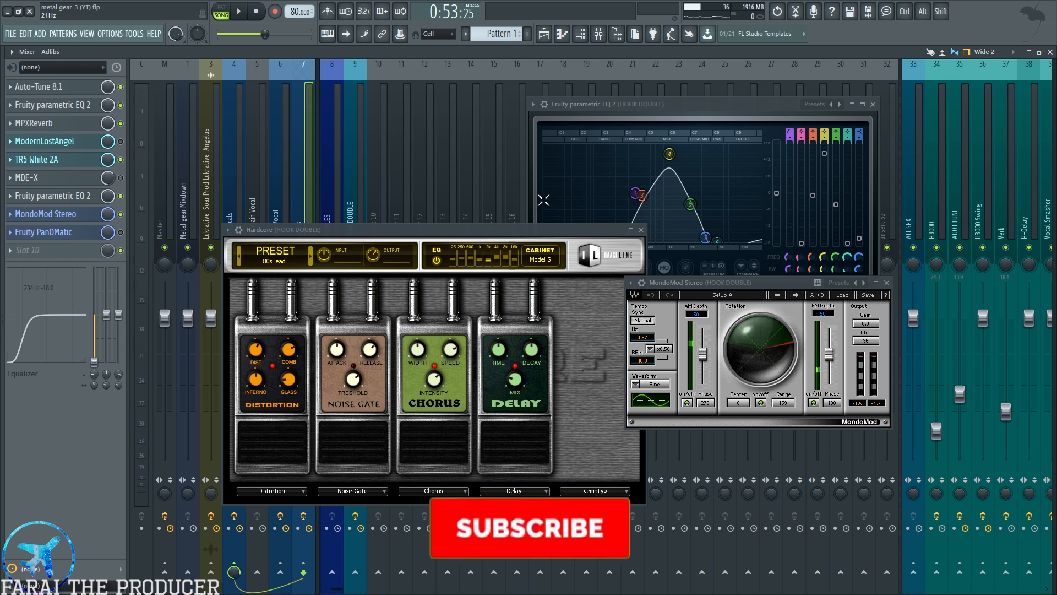
- Close Hardcore on the HOOK DOUBLE track and play the section to compare the hook with its effects enabled and bypassed
{"action": "left_click", "coordinate": [357, 178]}
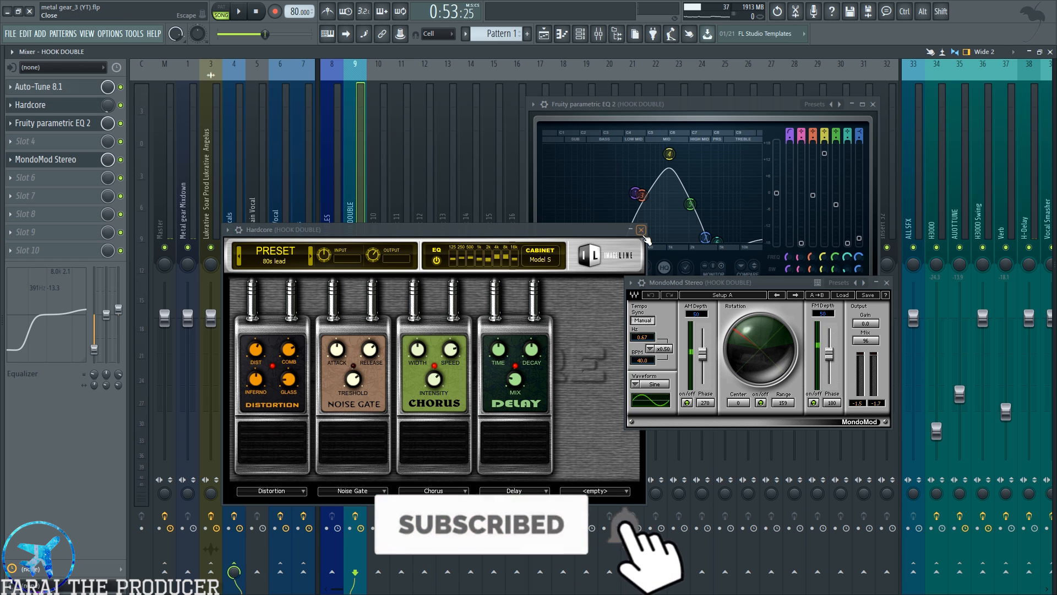
{"action": "left_click", "coordinate": [641, 230]}
{"action": "key", "text": "space"}
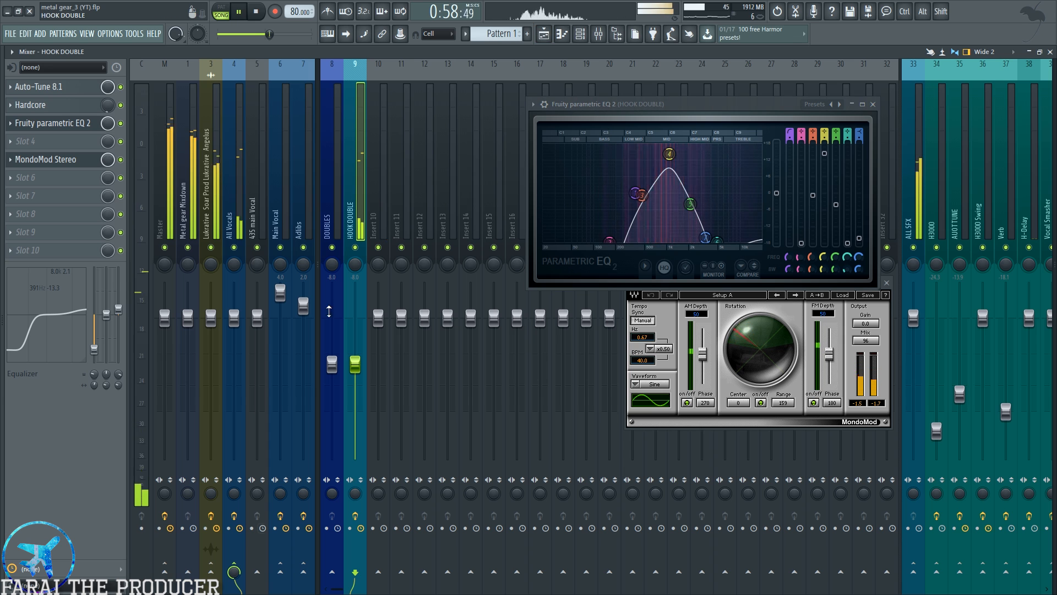
{"action": "key", "text": "space"}
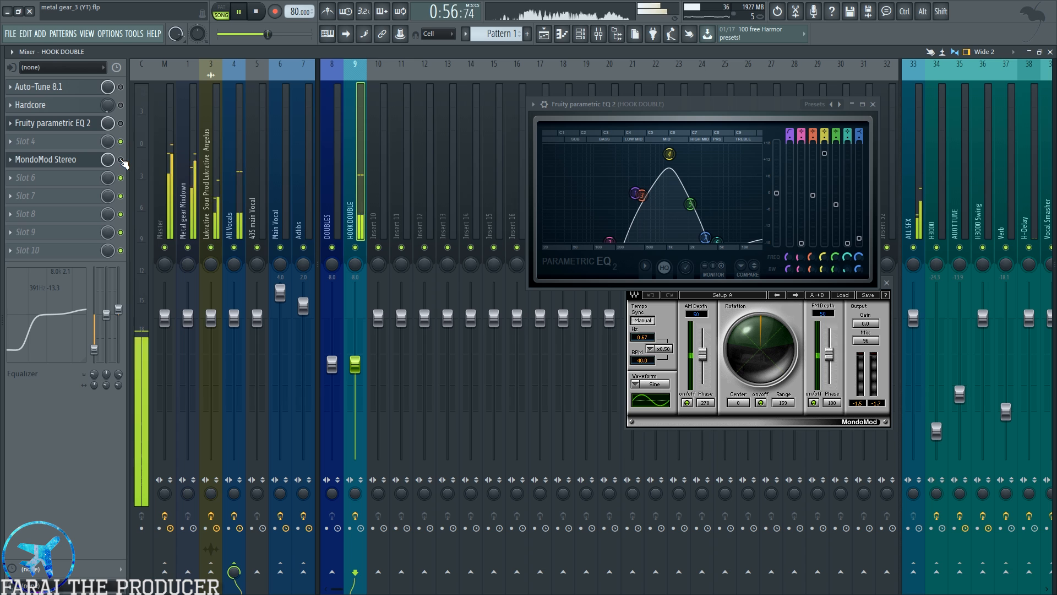
{"action": "key", "text": "space"}
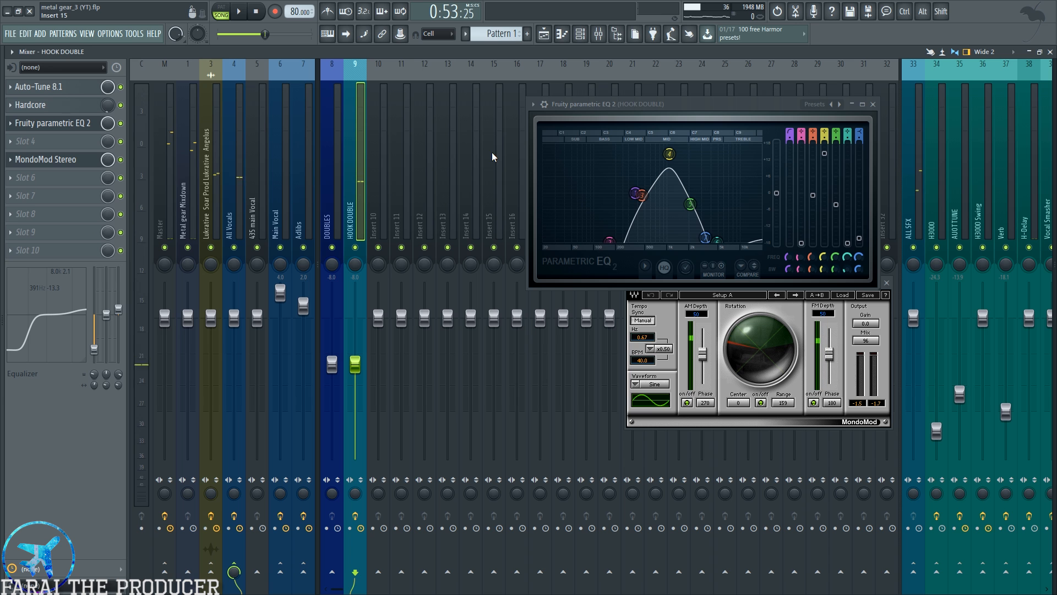
{"action": "key", "text": "space"}
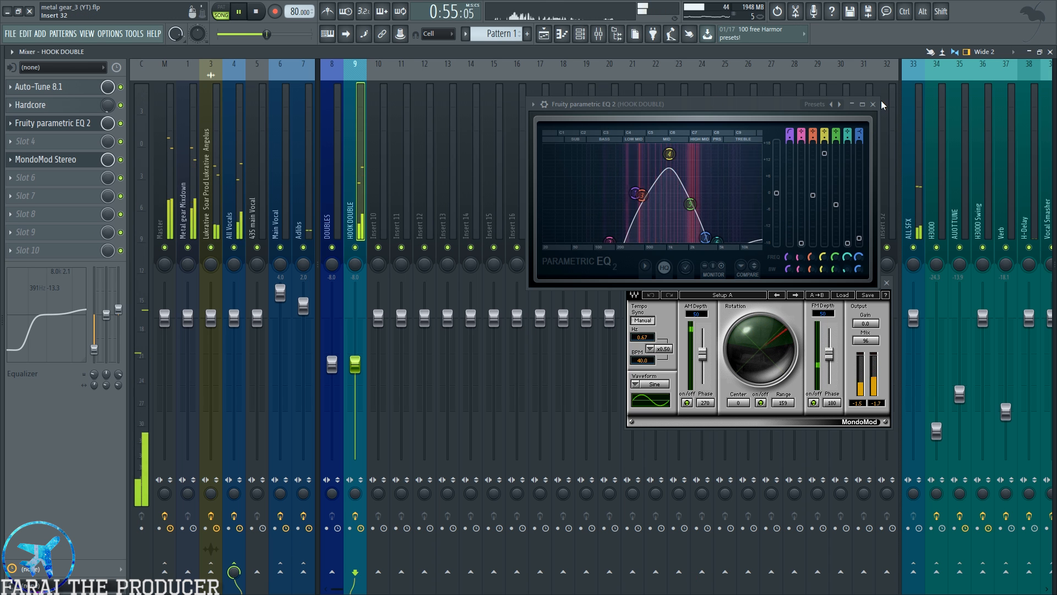
{"action": "key", "text": "space"}
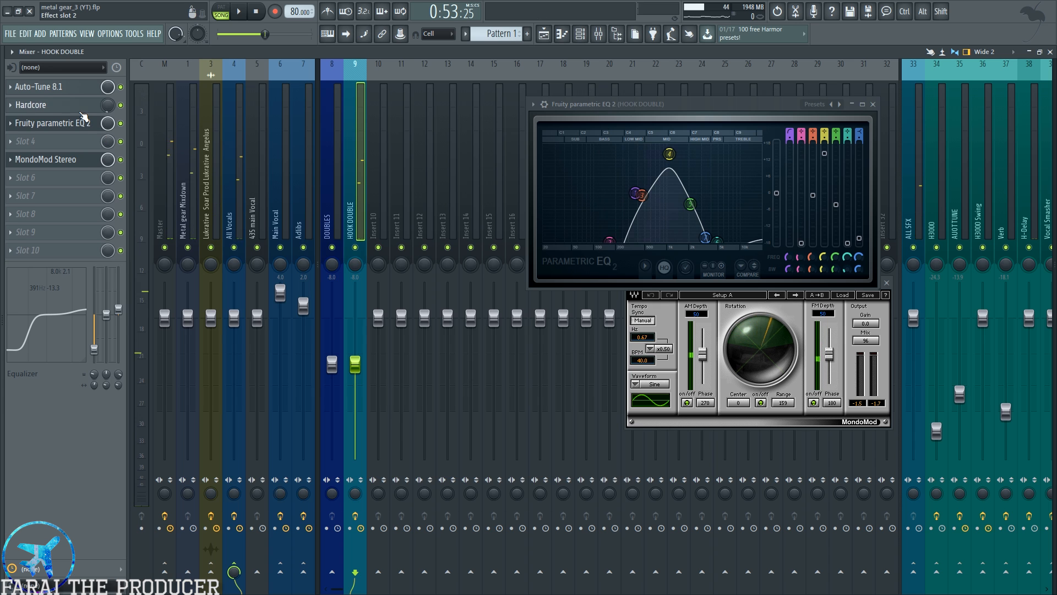
- Load the Old Telephone preset in the HOOK DOUBLE track's Fruity parametric EQ 2
{"action": "left_click", "coordinate": [80, 112]}
{"action": "left_click", "coordinate": [81, 112]}
{"action": "left_click_drag", "start_coordinate": [649, 120], "coordinate": [424, 121]}
{"action": "left_click", "coordinate": [307, 105]}
{"action": "mouse_move", "coordinate": [324, 139]}
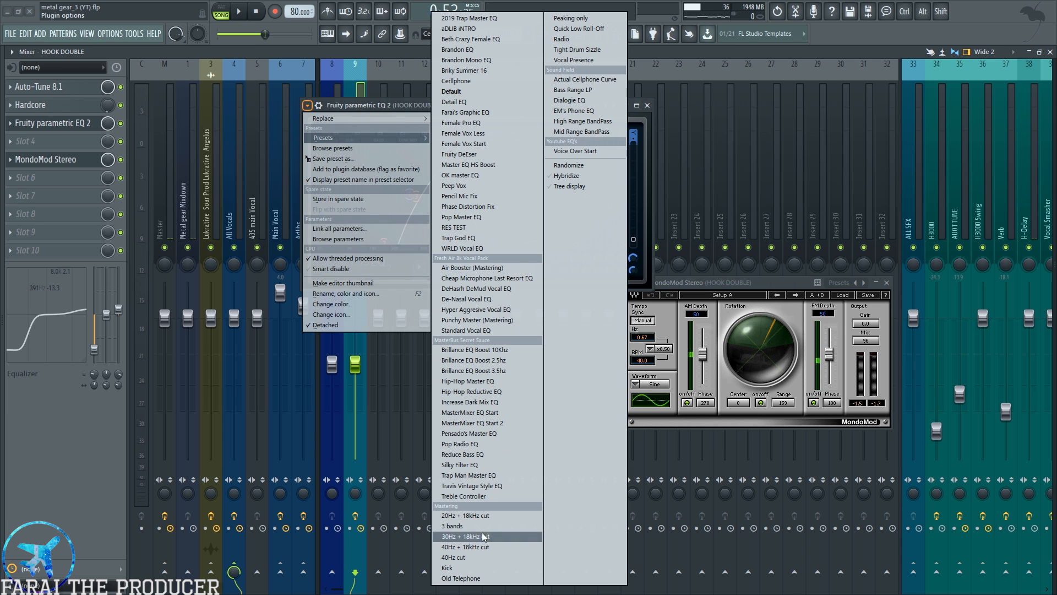
{"action": "left_click", "coordinate": [466, 579]}
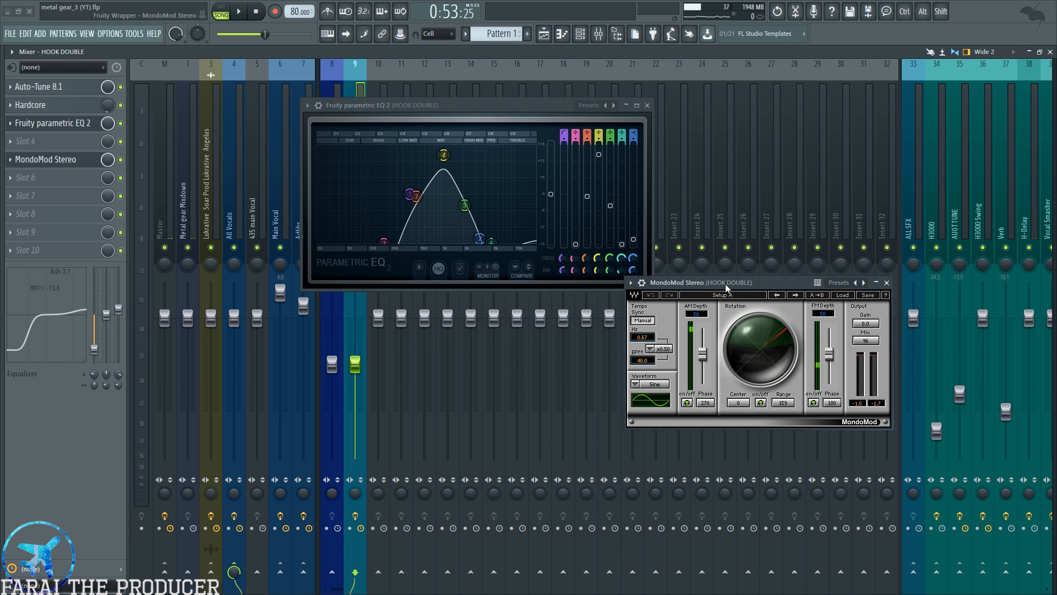
- Examine MondoMod Stereo beneath the EQ, and close both HOOK DOUBLE plugin windows
{"action": "left_click_drag", "start_coordinate": [727, 286], "coordinate": [580, 309]}
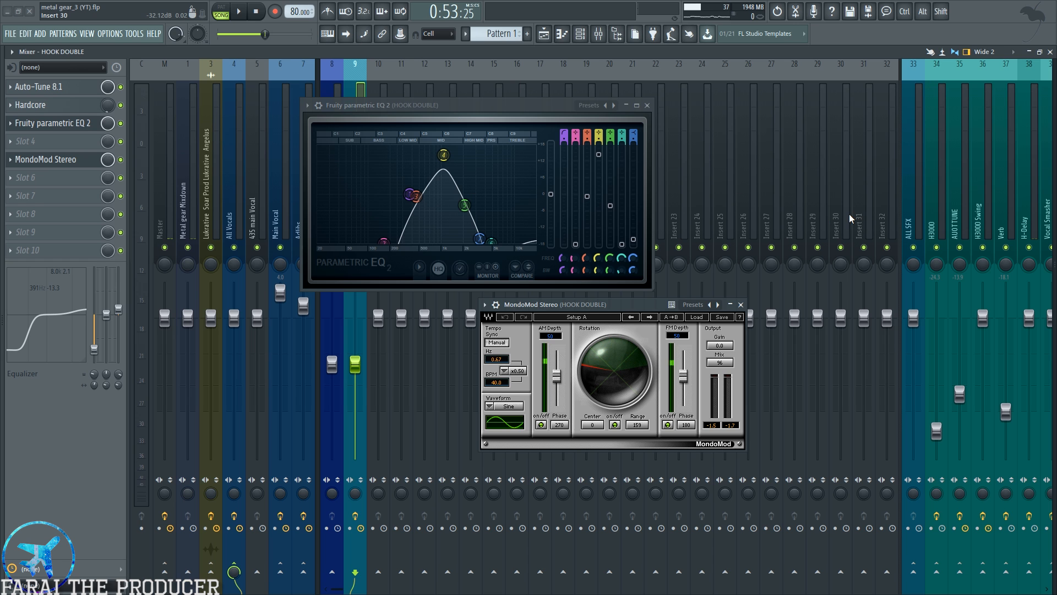
{"action": "left_click", "coordinate": [741, 305]}
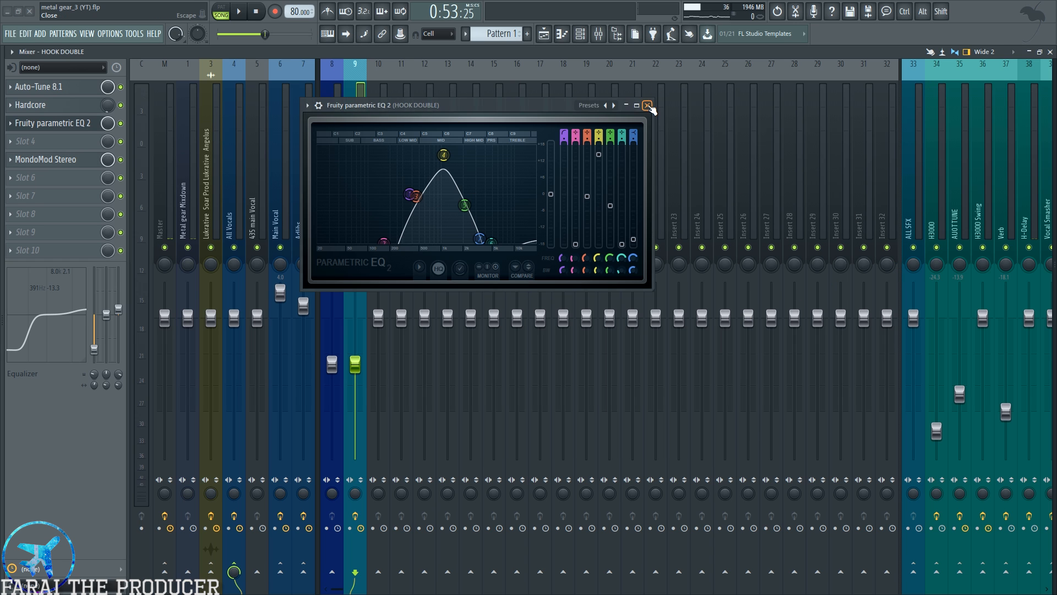
{"action": "left_click", "coordinate": [647, 105]}
- Select the adlib 5 clip in the playlist and play the song from midway between bars 19 and 20, stopping in the mixer
{"action": "left_click", "coordinate": [544, 33]}
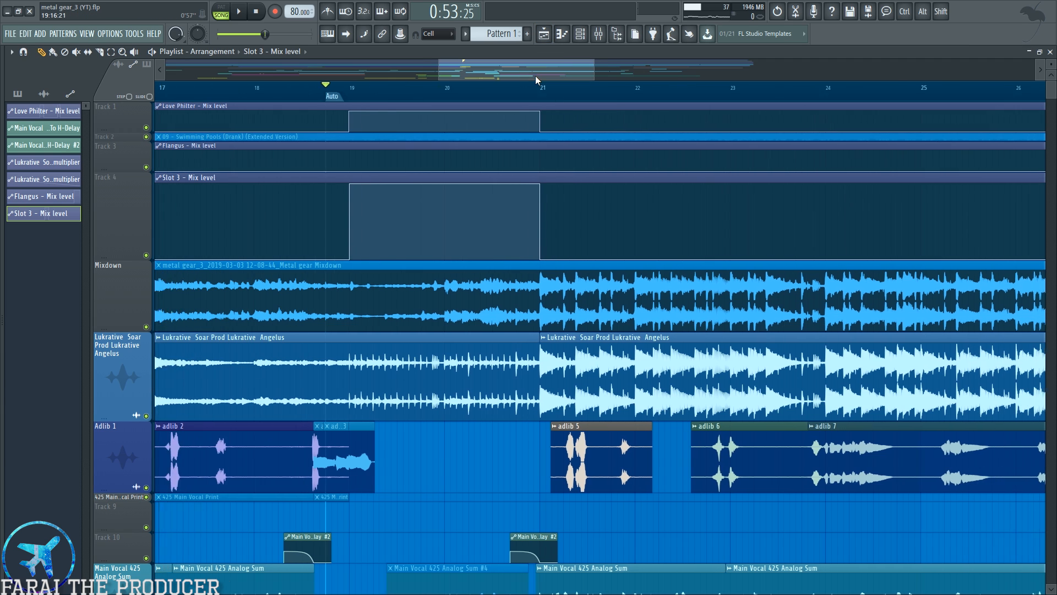
{"action": "left_click", "coordinate": [410, 89]}
{"action": "left_click", "coordinate": [588, 463], "text": "ctrl"}
{"action": "key", "text": "space"}
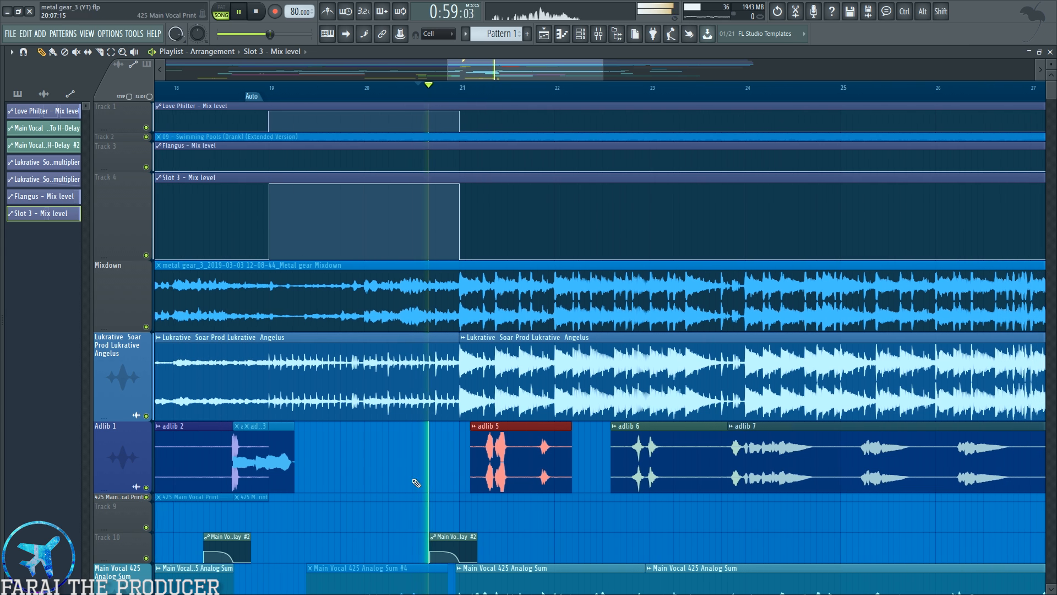
{"action": "left_click", "coordinate": [599, 36]}
{"action": "key", "text": "space"}
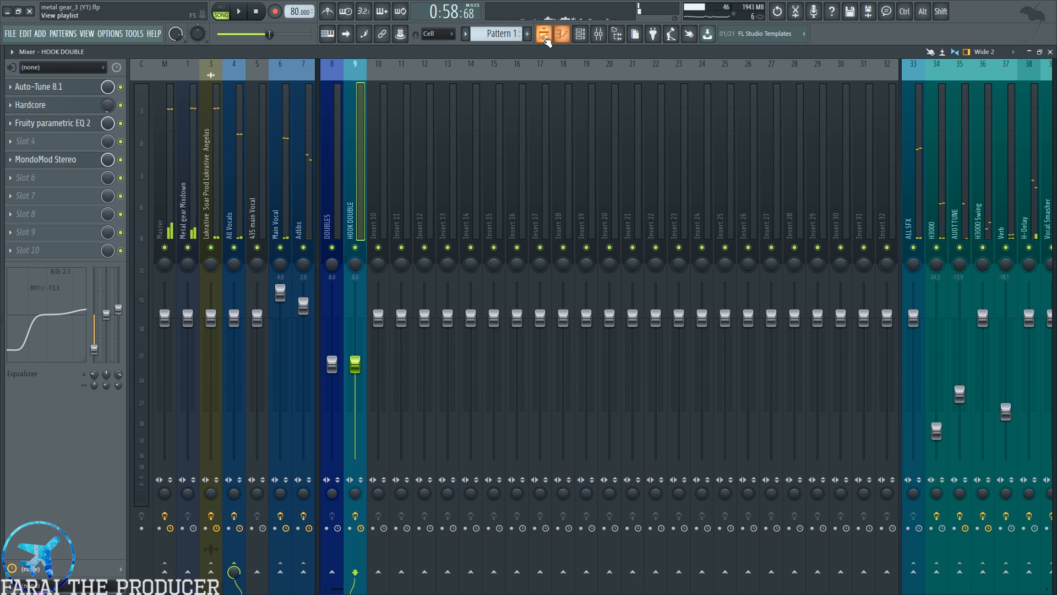
- Solo the Adlib 1 playlist track and play it from the start of the adlib 6 clip
{"action": "left_click", "coordinate": [546, 38]}
{"action": "left_click", "coordinate": [610, 88]}
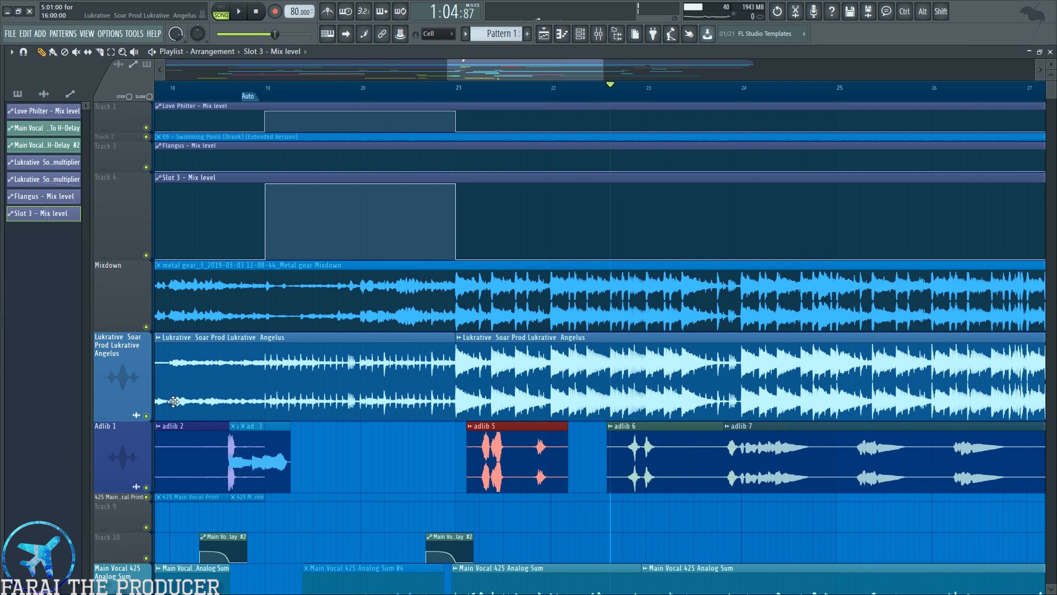
{"action": "left_click", "coordinate": [146, 486], "text": "ctrl"}
{"action": "key", "text": "space"}
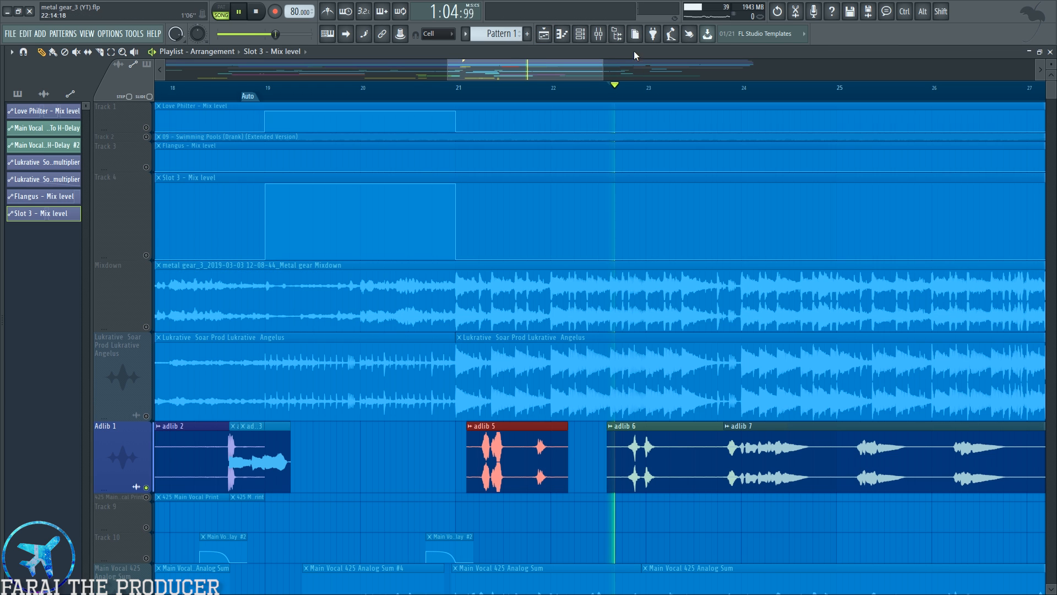
{"action": "left_click", "coordinate": [599, 35]}
{"action": "key", "text": "space"}
- Play the soloed adlibs while toggling the Adlibs mixer track's effect slots to compare the dry and processed sound
{"action": "left_click", "coordinate": [308, 522]}
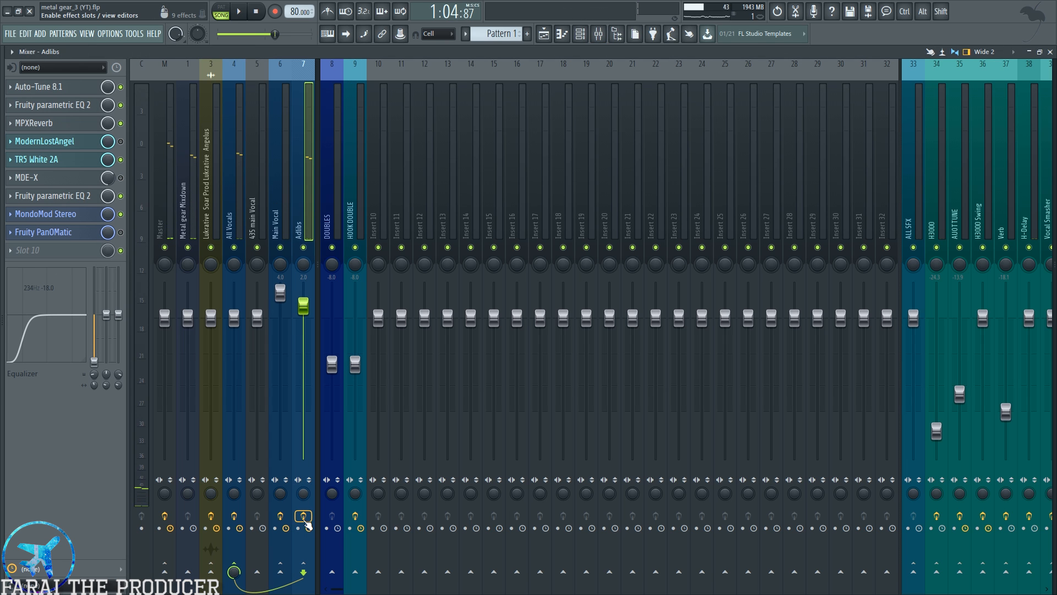
{"action": "key", "text": "space"}
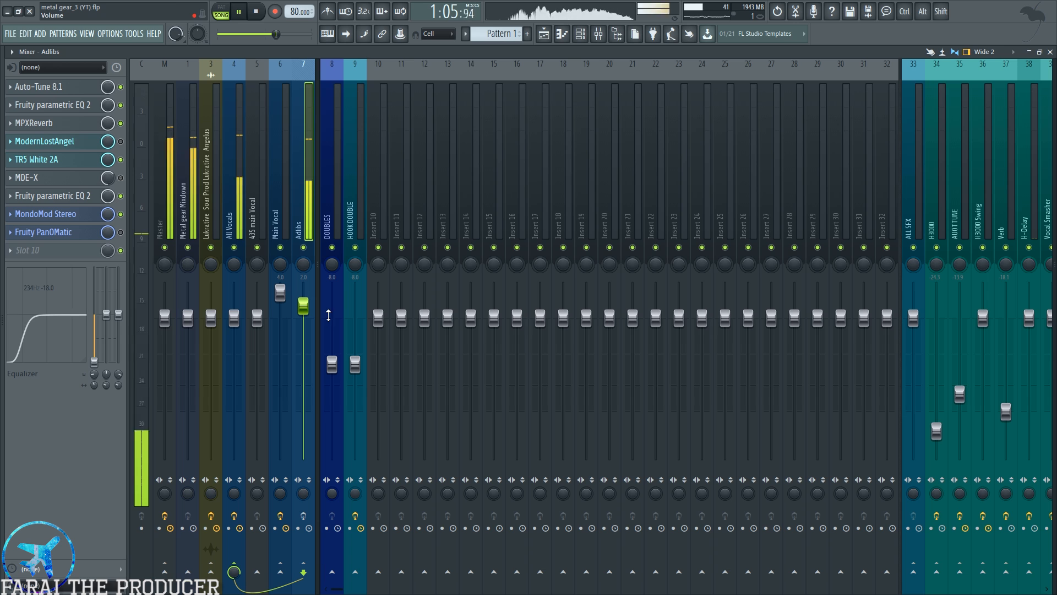
{"action": "key", "text": "space"}
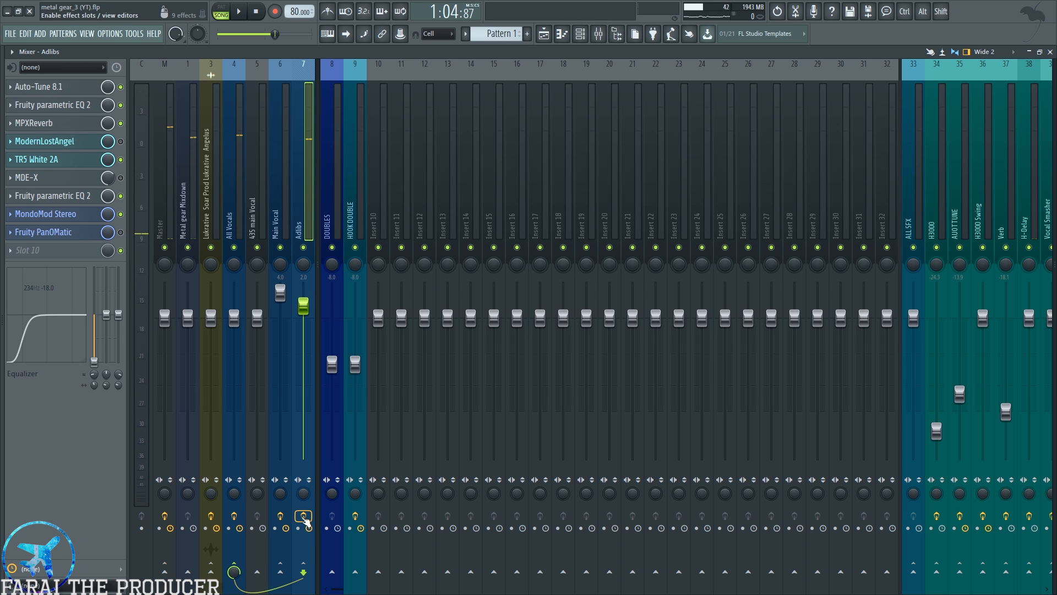
- Inspect the Adlibs track's ModernLostAngel slot and the curve of its first Fruity parametric EQ 2
{"action": "left_click", "coordinate": [77, 141]}
{"action": "left_click", "coordinate": [45, 142]}
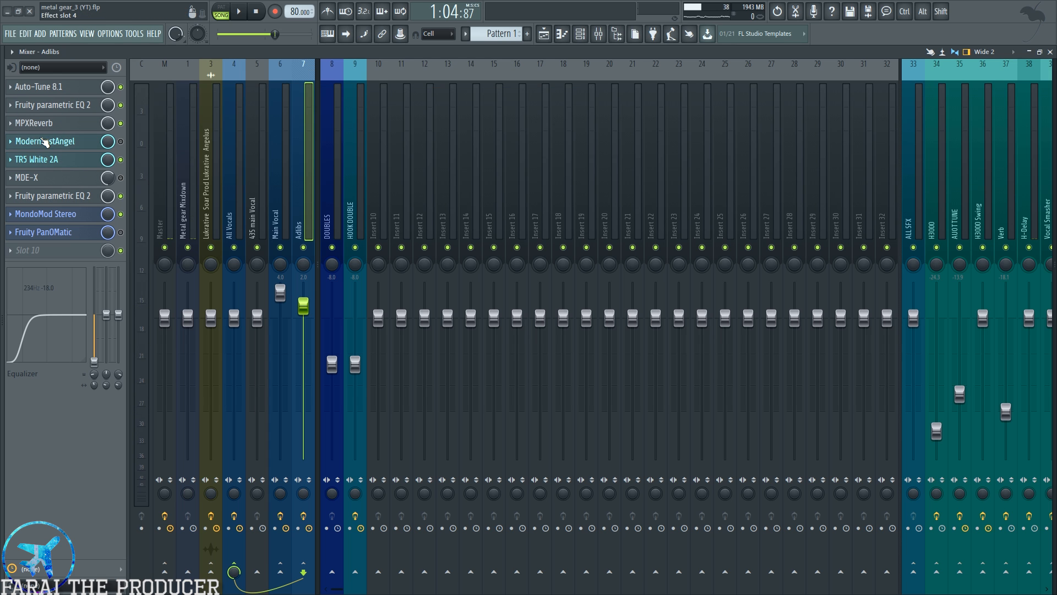
{"action": "left_click", "coordinate": [68, 108]}
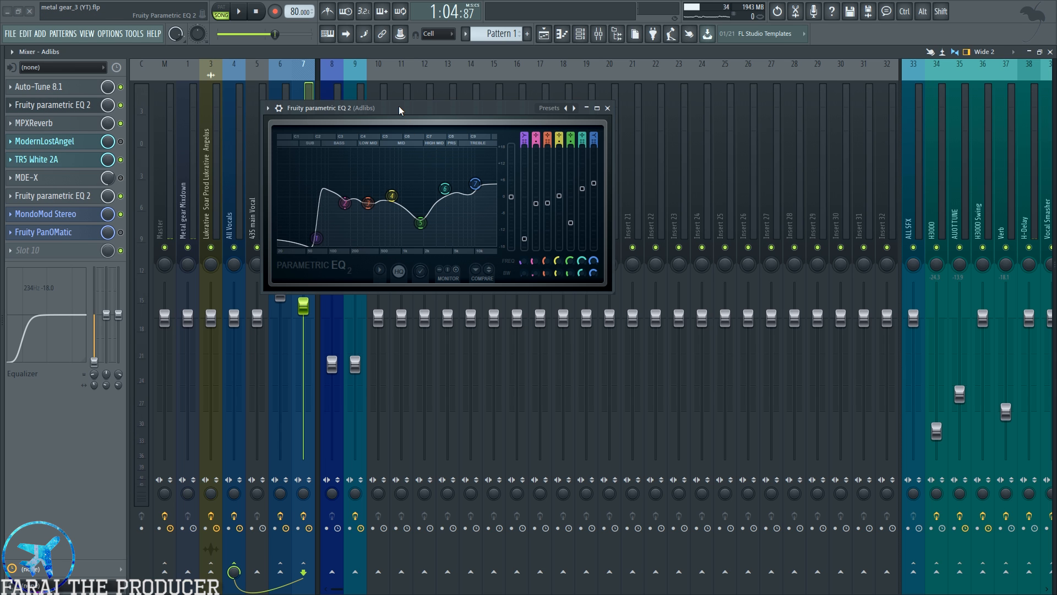
{"action": "left_click_drag", "start_coordinate": [399, 108], "coordinate": [581, 98]}
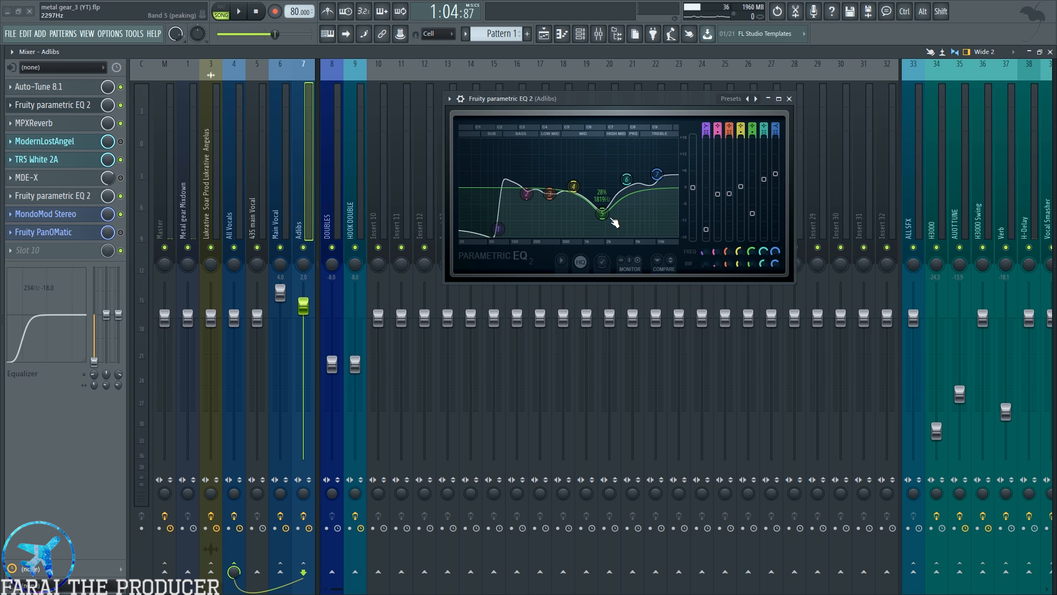
{"action": "left_click", "coordinate": [85, 111]}
- Inspect the Adlibs track's MPXReverb and TR5 White 2A settings, closing the reverb before opening the compressor
{"action": "left_click", "coordinate": [38, 123]}
{"action": "left_click_drag", "start_coordinate": [357, 91], "coordinate": [534, 138]}
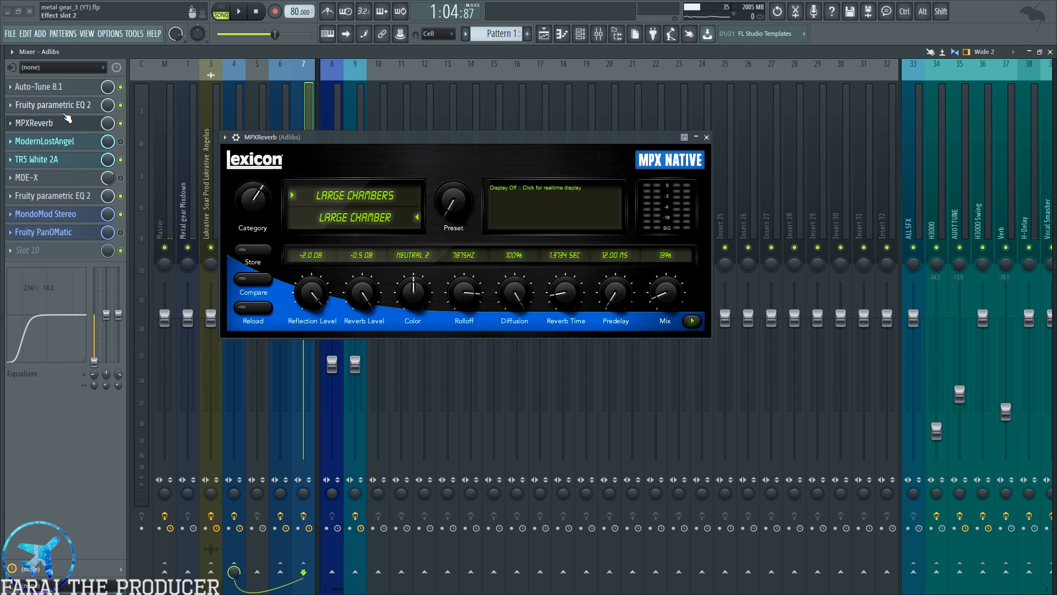
{"action": "left_click", "coordinate": [67, 124]}
{"action": "left_click", "coordinate": [64, 161]}
{"action": "left_click_drag", "start_coordinate": [489, 168], "coordinate": [555, 170]}
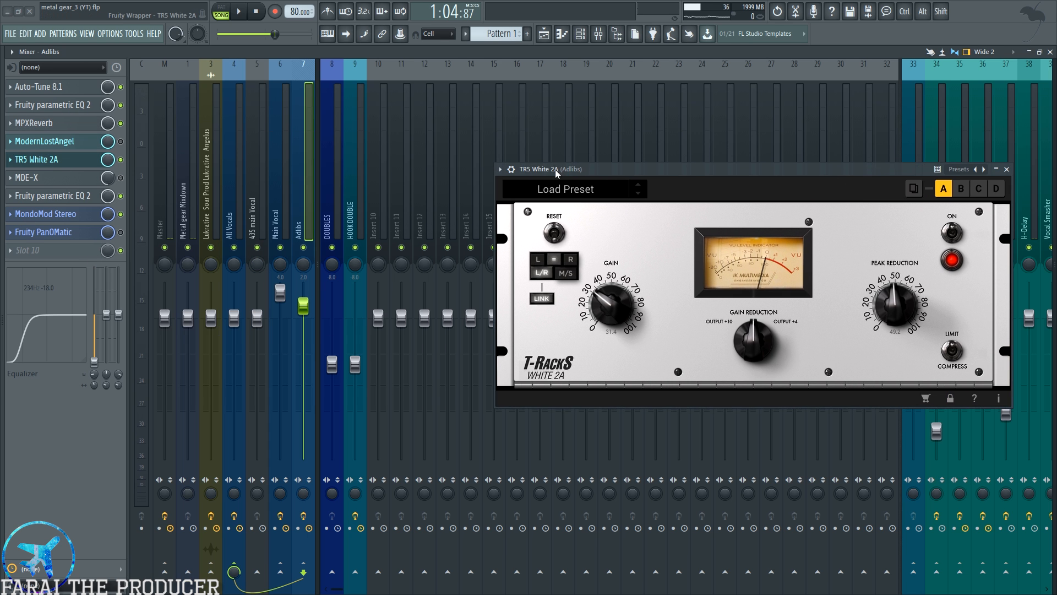
- Return to the playlist and deselect the adlib 5 clip
{"action": "left_click", "coordinate": [543, 34]}
{"action": "left_click_drag", "start_coordinate": [471, 466], "coordinate": [523, 473]}
{"action": "left_click", "coordinate": [383, 469]}
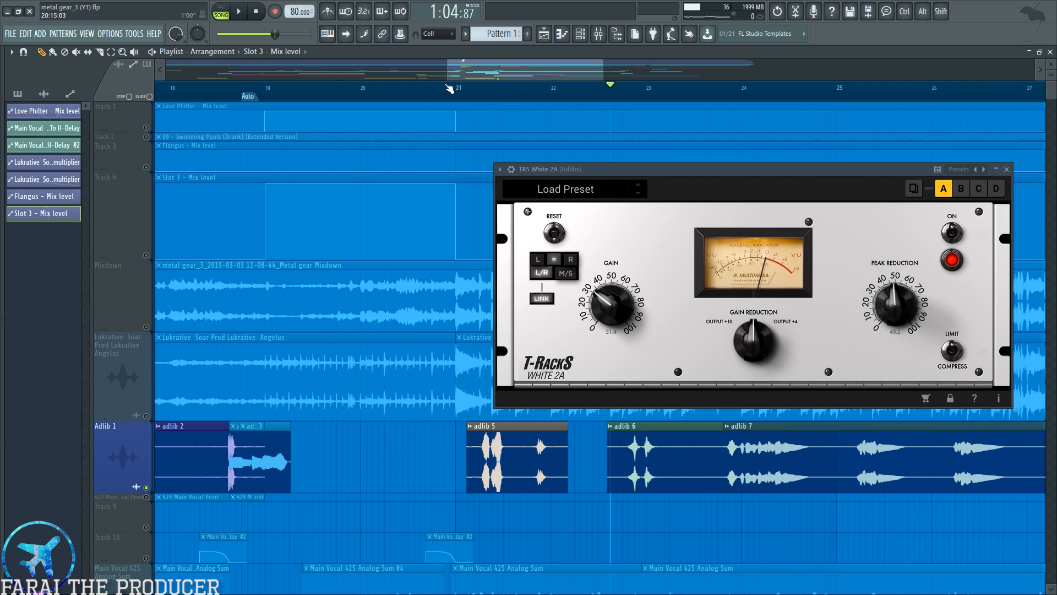
- Play the soloed adlib 5 clip from bar 21, stop playback, and return to the mixer
{"action": "left_click", "coordinate": [431, 91]}
{"action": "left_click", "coordinate": [459, 101]}
{"action": "key", "text": "space"}
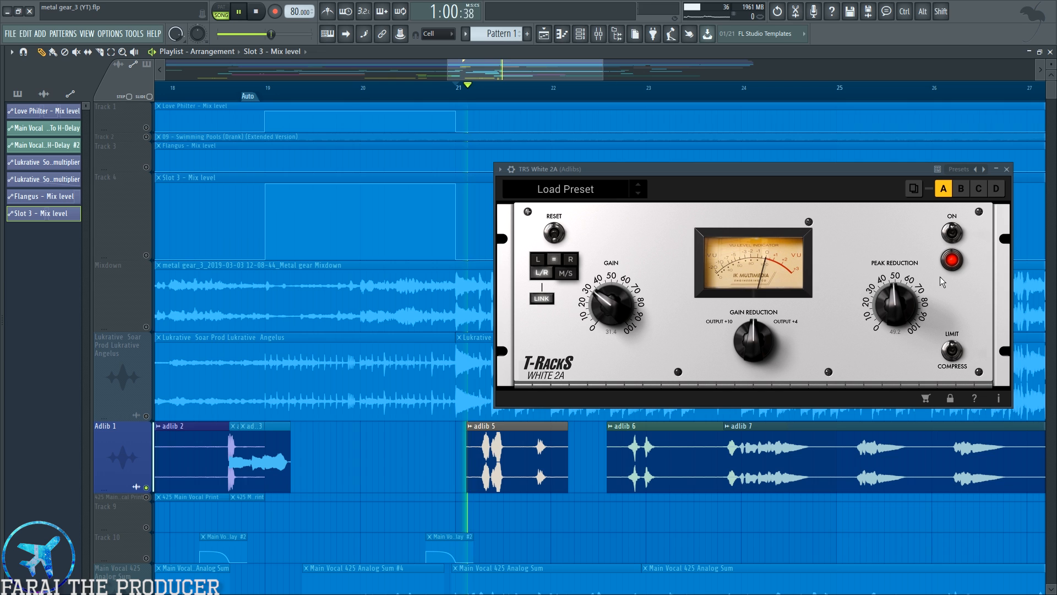
{"action": "key", "text": "space"}
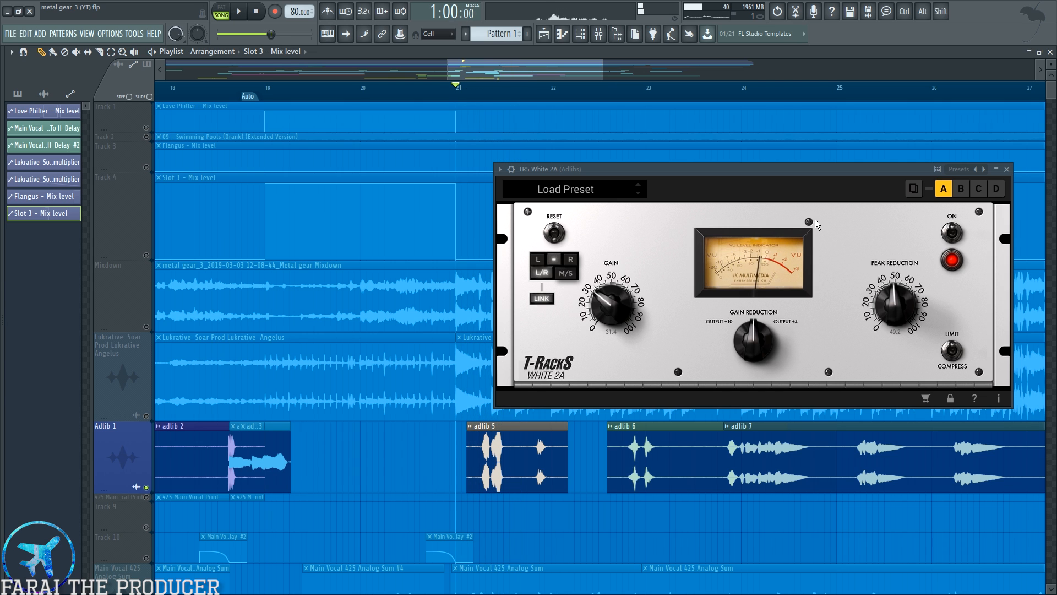
{"action": "left_click", "coordinate": [598, 33]}
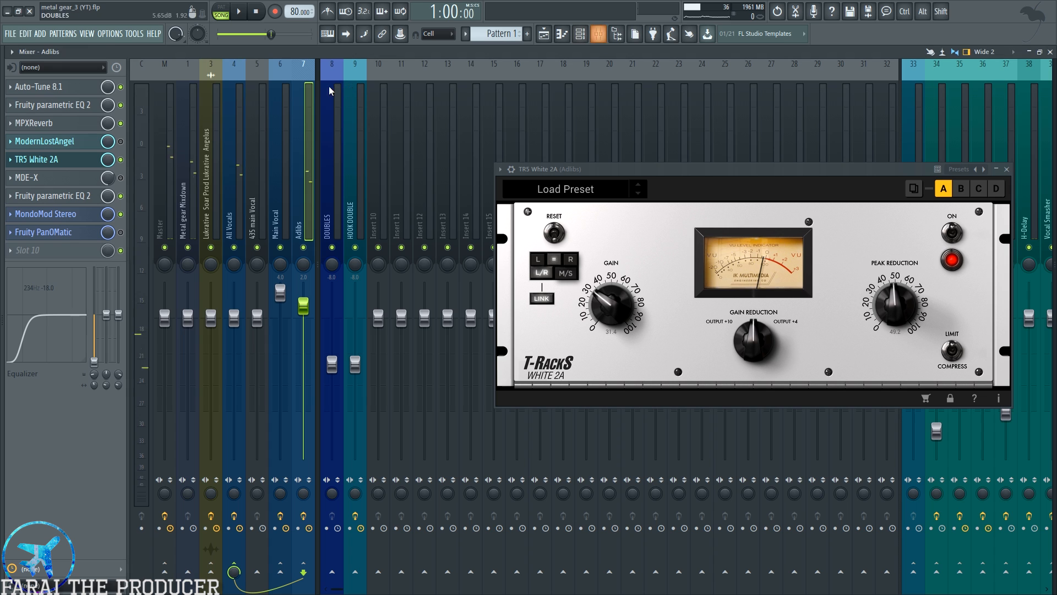
- Inspect the curve of the Adlibs track's second Fruity parametric EQ 2 while playing the soloed adlibs
{"action": "left_click", "coordinate": [79, 141]}
{"action": "left_click", "coordinate": [58, 145]}
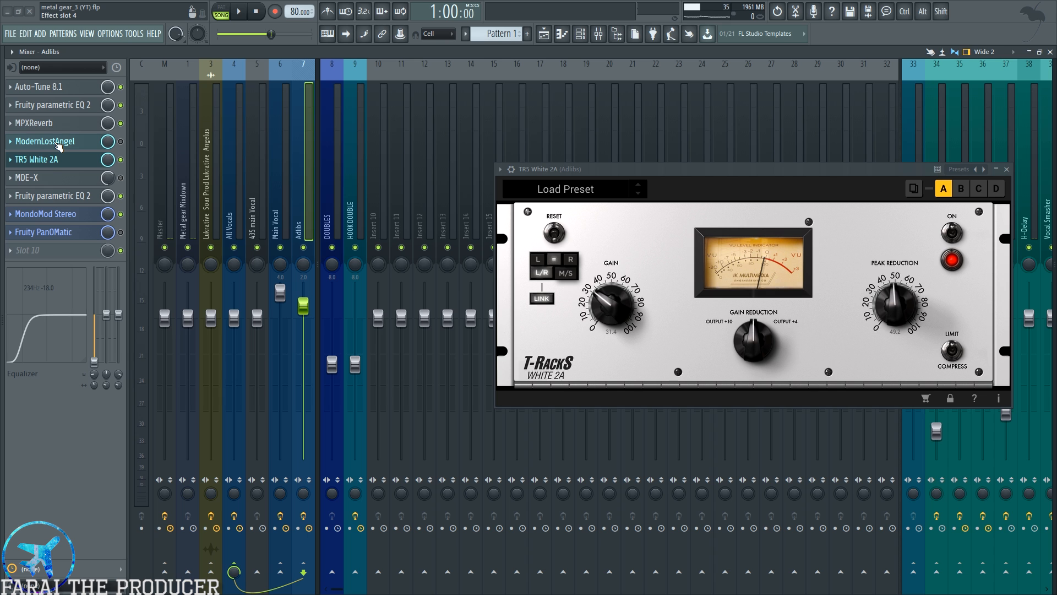
{"action": "left_click", "coordinate": [66, 196]}
{"action": "left_click_drag", "start_coordinate": [226, 57], "coordinate": [450, 217]}
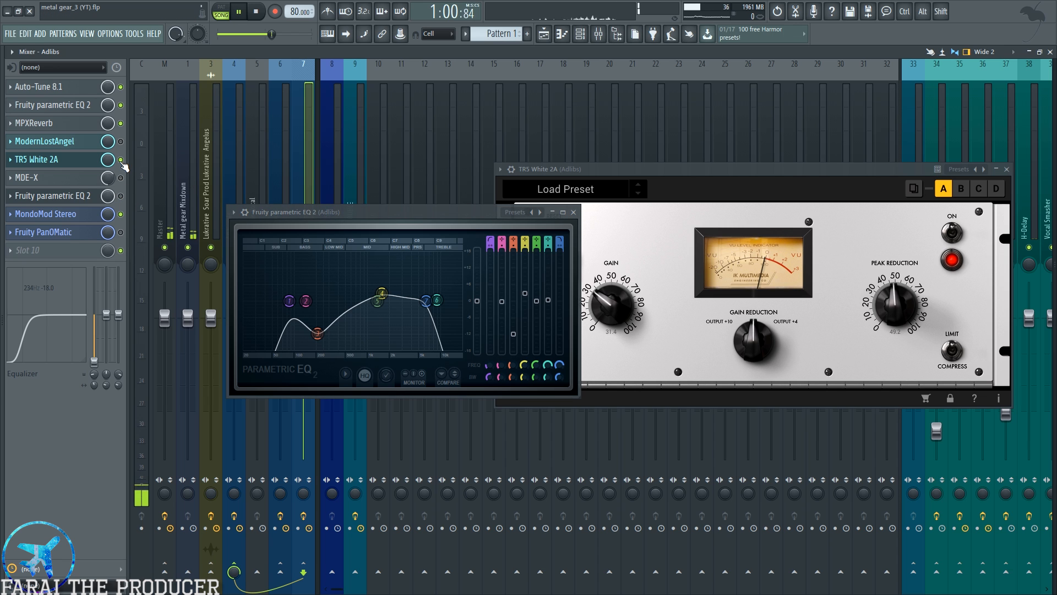
{"action": "key", "text": "space"}
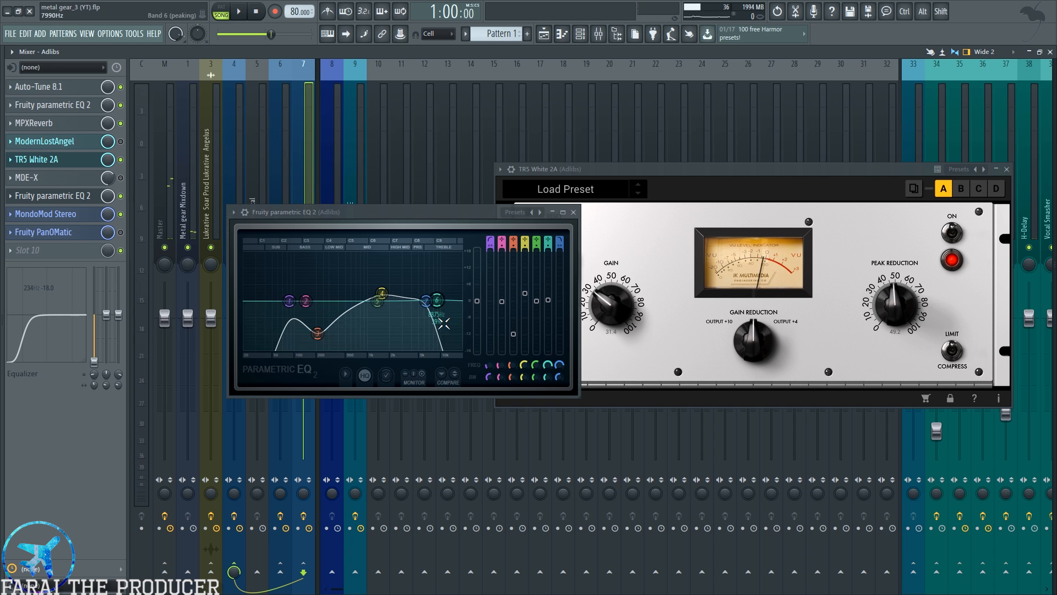
{"action": "key", "text": "space"}
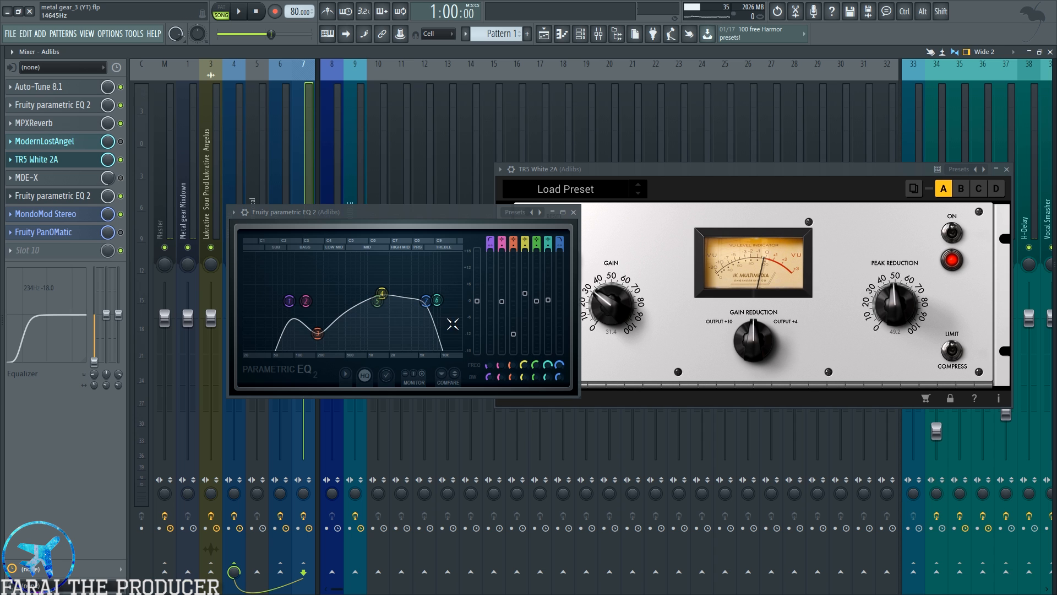
{"action": "key", "text": "space"}
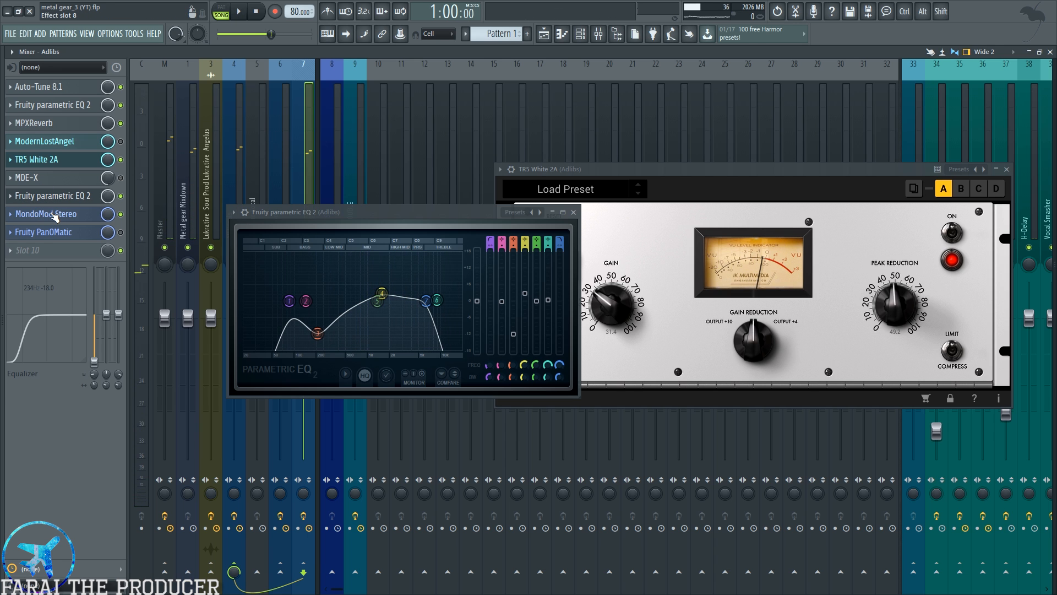
- Inspect the Adlibs track's MondoMod Stereo and Fruity PanOMatic, leaving only the PanOMatic window open
{"action": "left_click", "coordinate": [55, 215]}
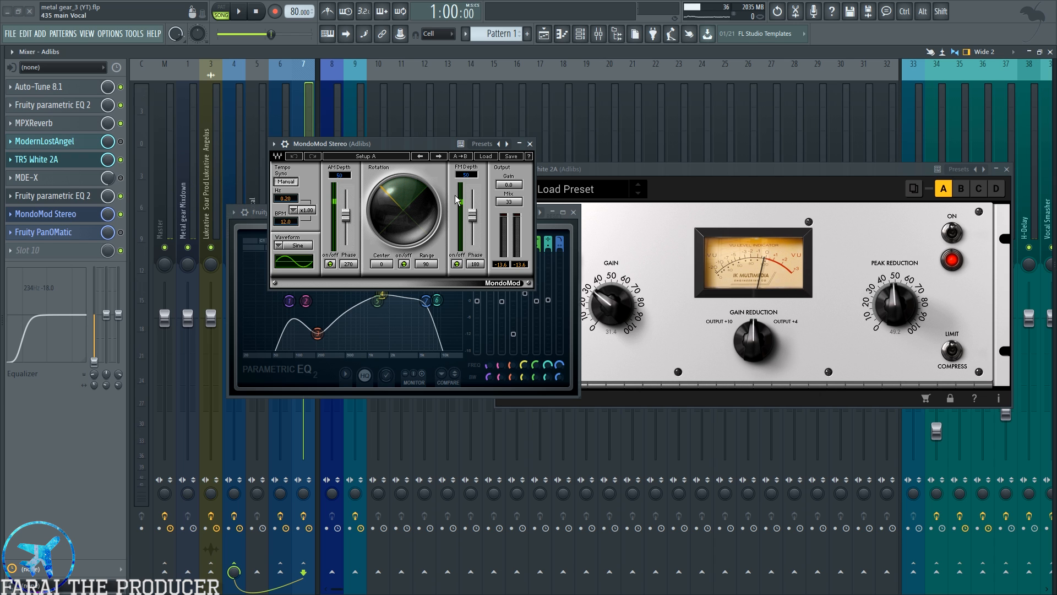
{"action": "left_click", "coordinate": [70, 214]}
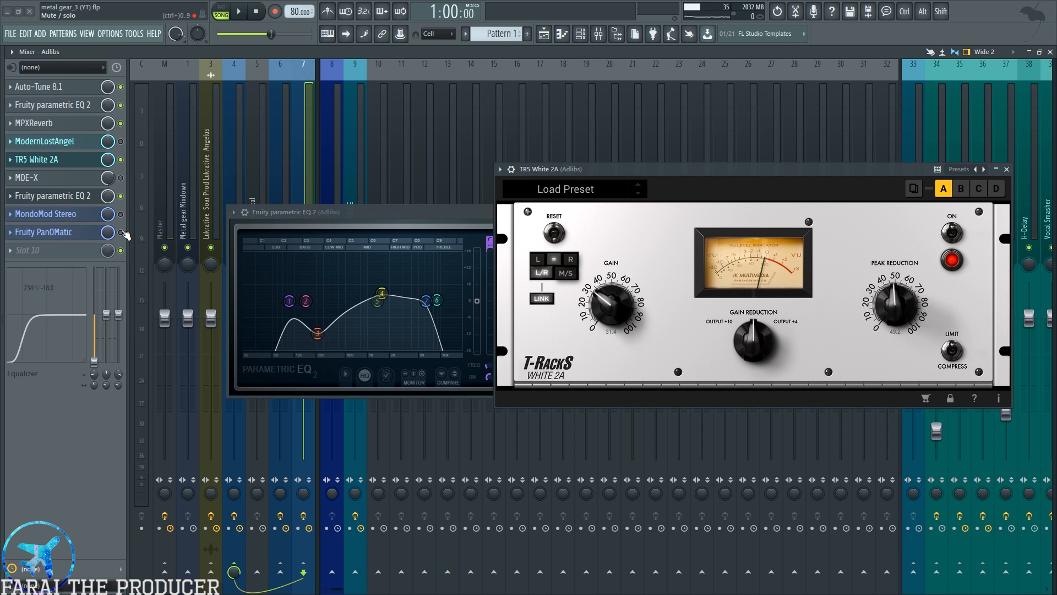
{"action": "left_click", "coordinate": [44, 231]}
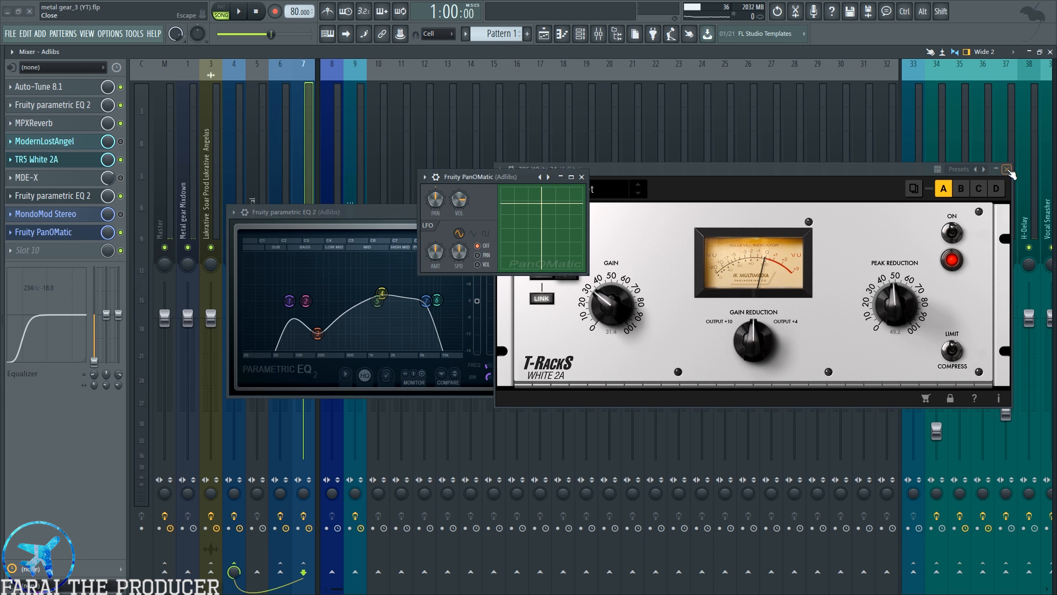
{"action": "left_click", "coordinate": [1009, 170]}
{"action": "left_click", "coordinate": [574, 212]}
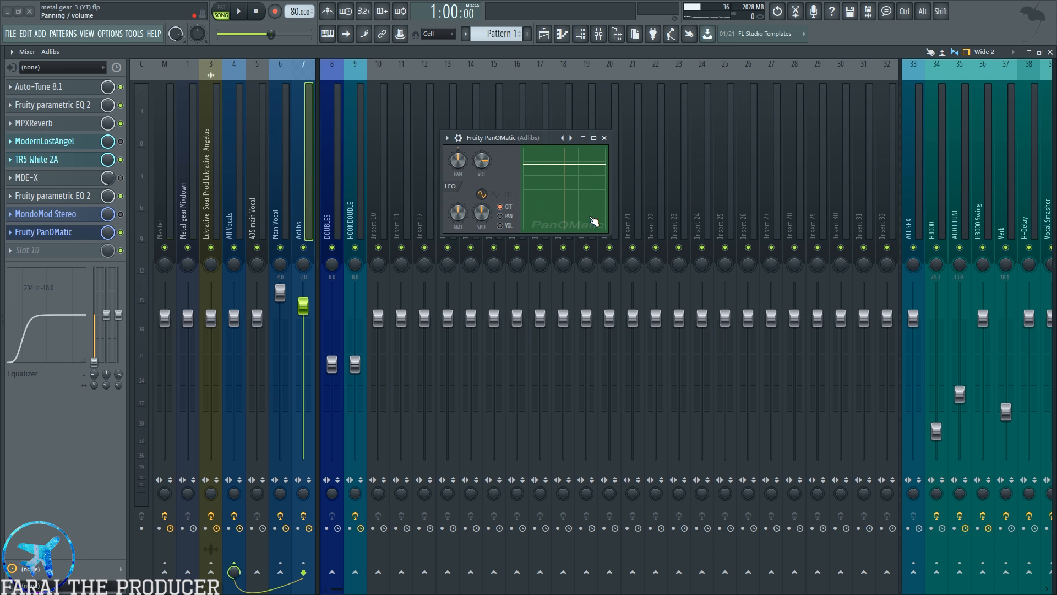
- Set the playback position to the start of the adlib 7 clip and play it with the mixer in view
{"action": "left_click", "coordinate": [544, 39]}
{"action": "left_click_drag", "start_coordinate": [732, 90], "coordinate": [727, 95]}
{"action": "left_click_drag", "start_coordinate": [553, 68], "coordinate": [593, 69]}
{"action": "key", "text": "F9"}
{"action": "key", "text": "space"}
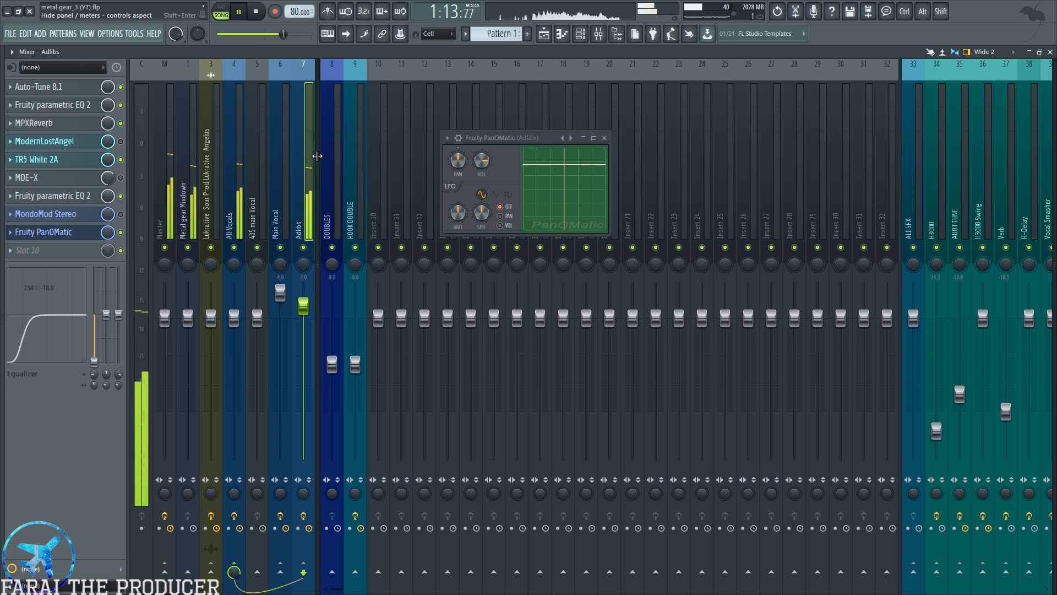
{"action": "key", "text": "space"}
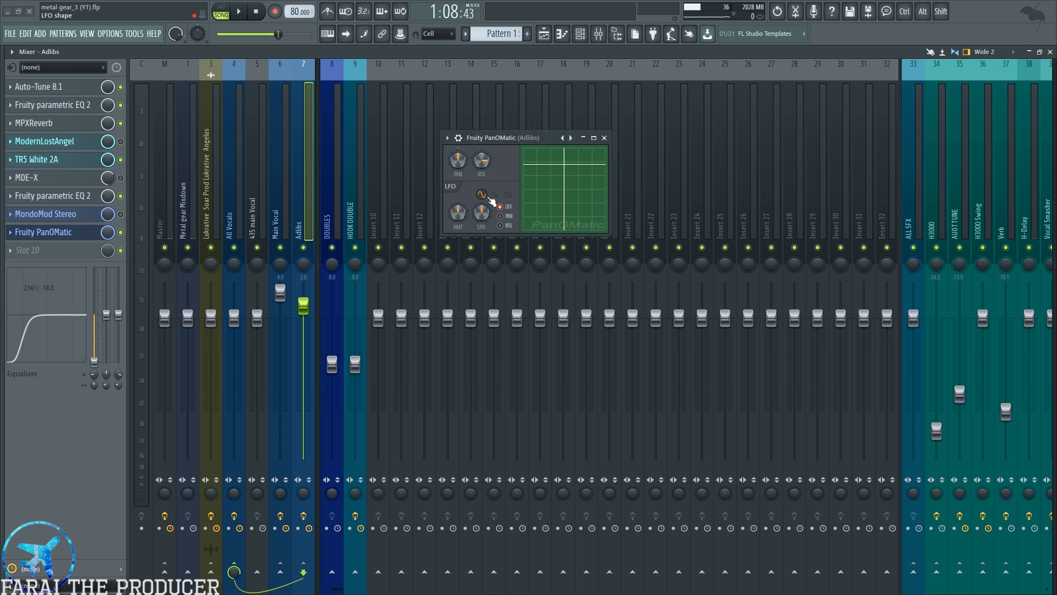
- Review the MondoMod Stereo settings, set Fruity PanOMatic's LFO to modulate pan, and audition the adlibs
{"action": "left_click", "coordinate": [86, 215]}
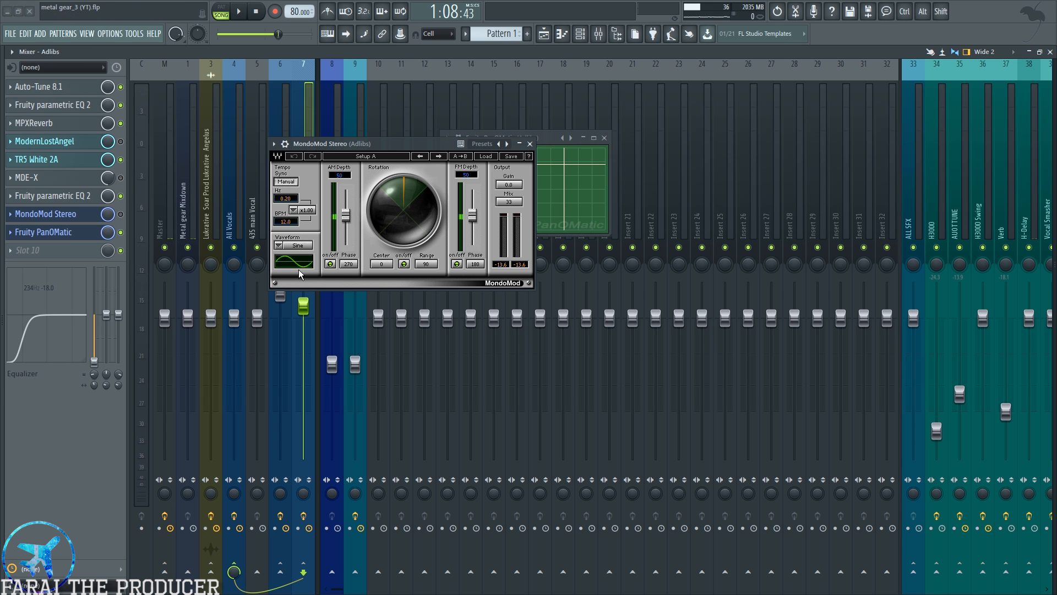
{"action": "left_click", "coordinate": [530, 144]}
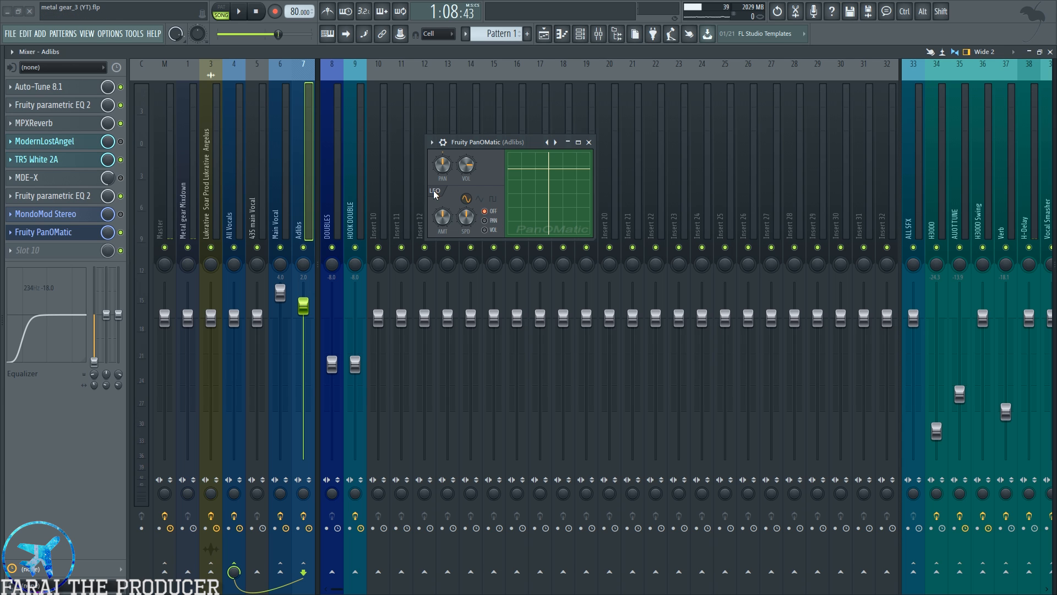
{"action": "mouse_move", "coordinate": [492, 143]}
{"action": "left_mouse_down"}
{"action": "mouse_move", "coordinate": [495, 156]}
{"action": "mouse_move", "coordinate": [489, 135]}
{"action": "left_mouse_up"}
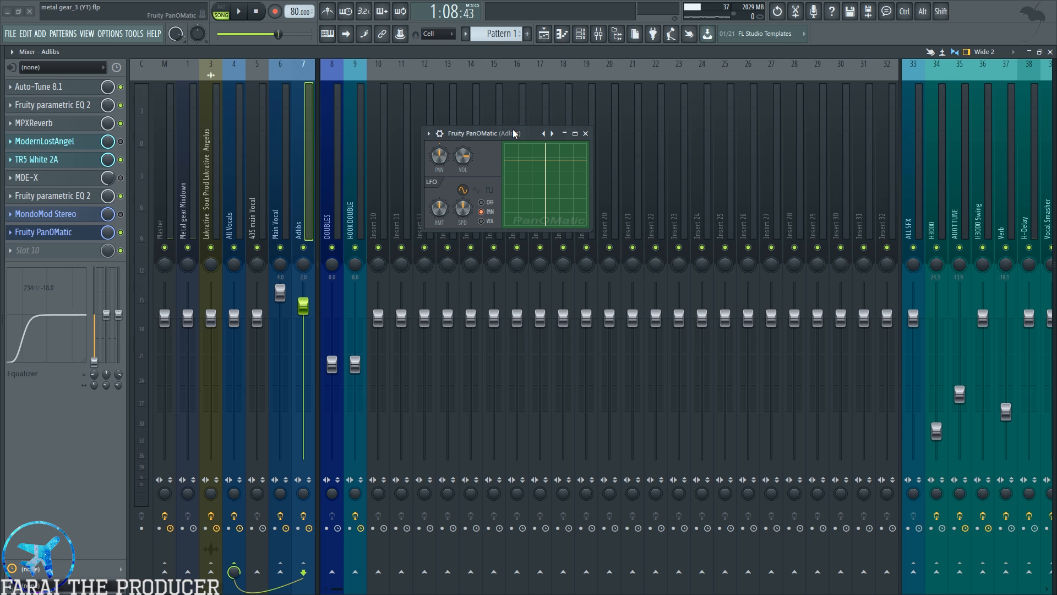
{"action": "key", "text": "space"}
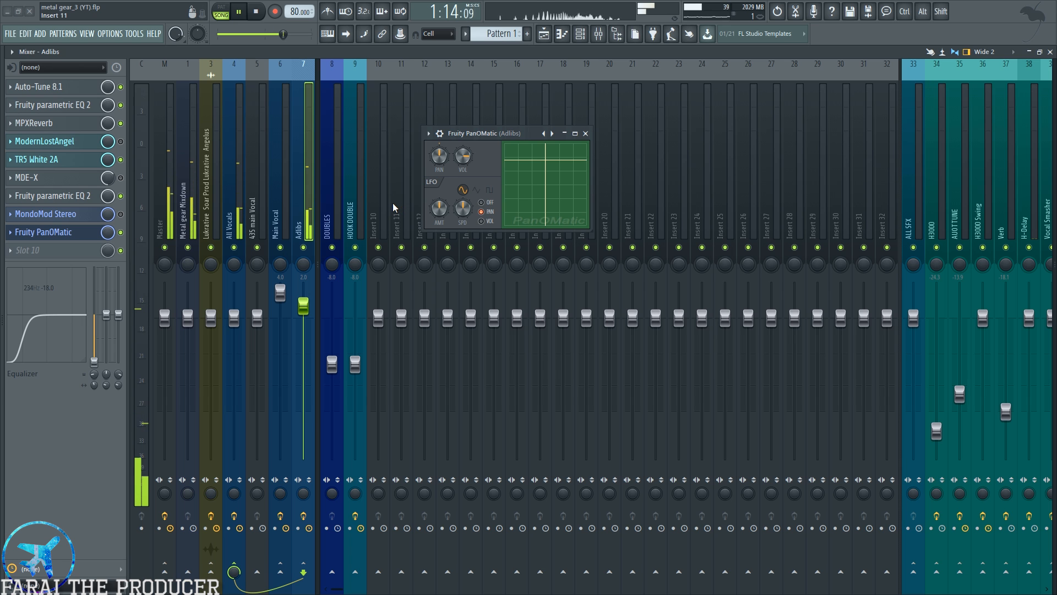
{"action": "key", "text": "space"}
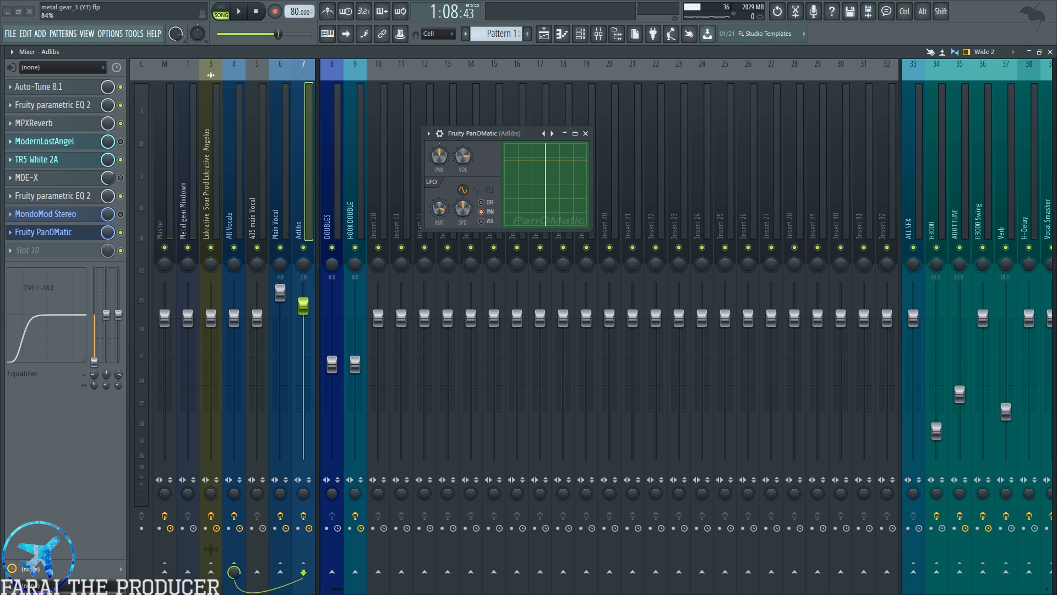
- Audition the adlibs with Fruity PanOMatic's LFO amount at 100%, and bring the amount back down
{"action": "key", "text": "space"}
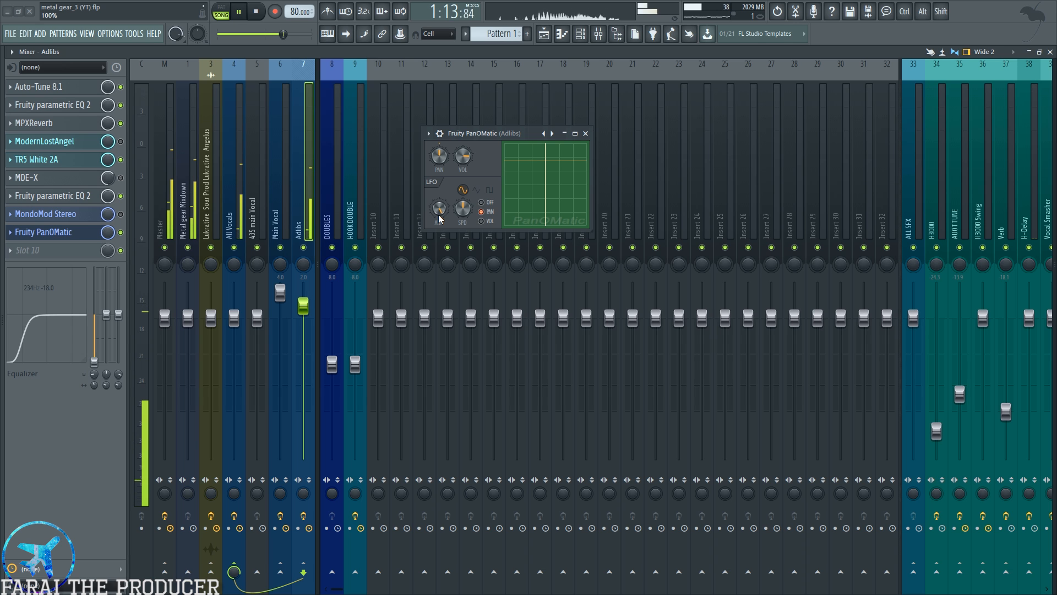
{"action": "key", "text": "space"}
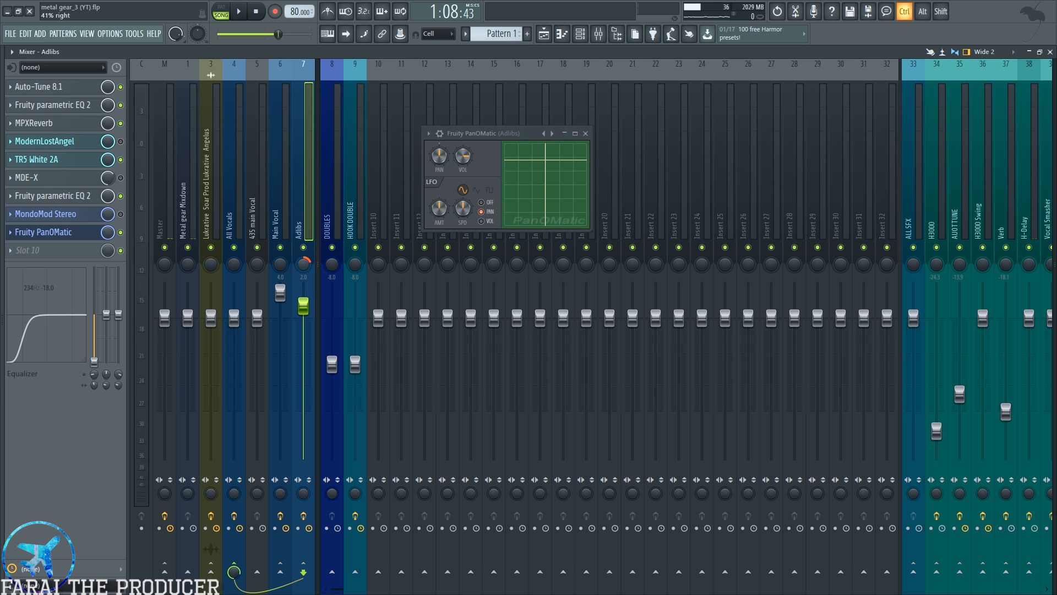
{"action": "left_click_drag", "start_coordinate": [440, 210], "coordinate": [440, 207]}
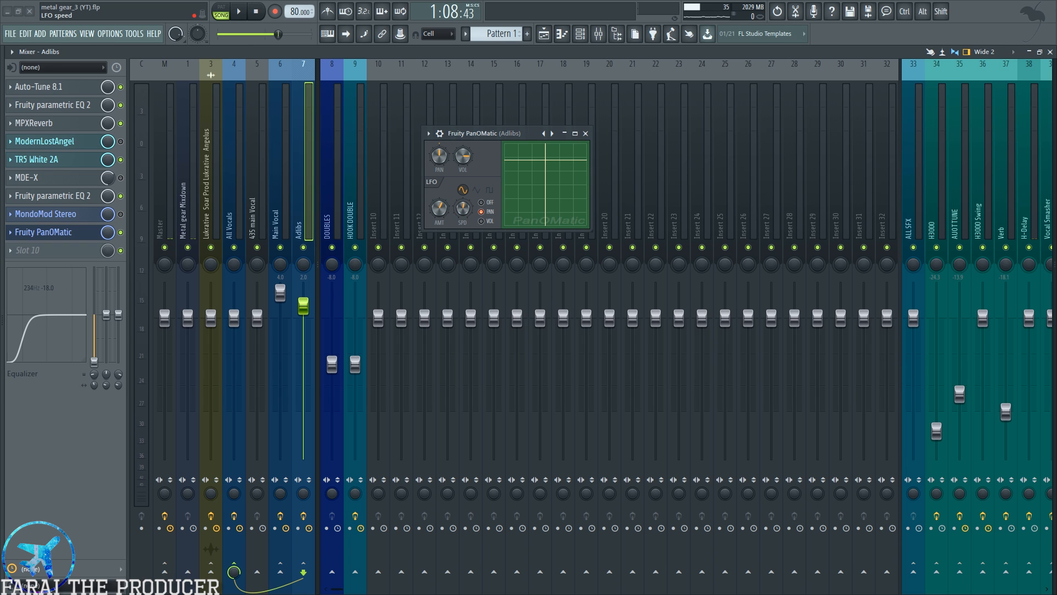
- Reset Fruity PanOMatic's LFO speed to its default value
{"action": "right_click", "coordinate": [462, 216]}
{"action": "key", "text": "Escape"}
{"action": "right_click", "coordinate": [462, 212]}
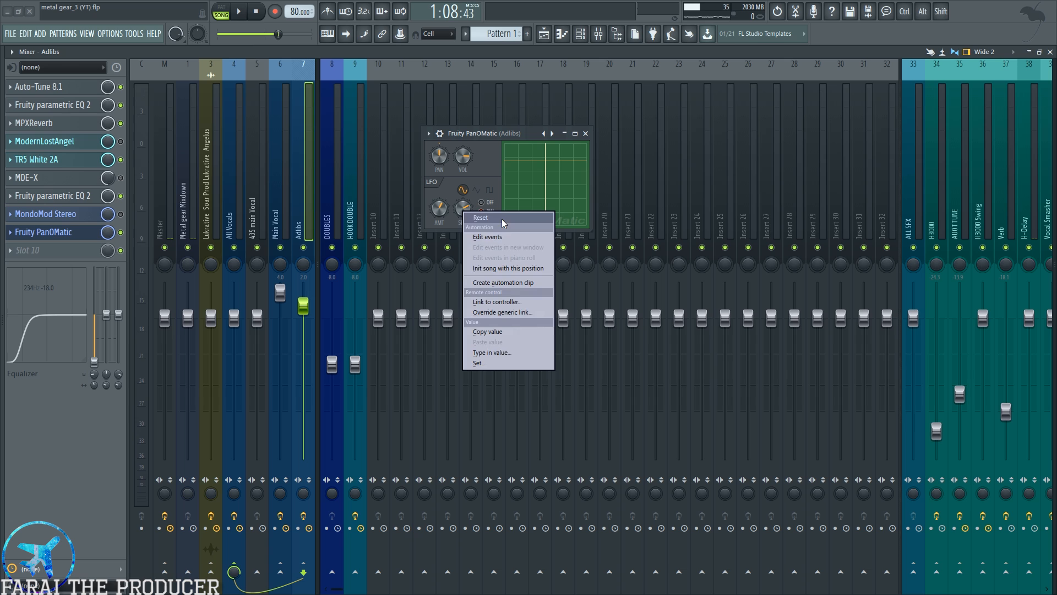
{"action": "left_click", "coordinate": [500, 219]}
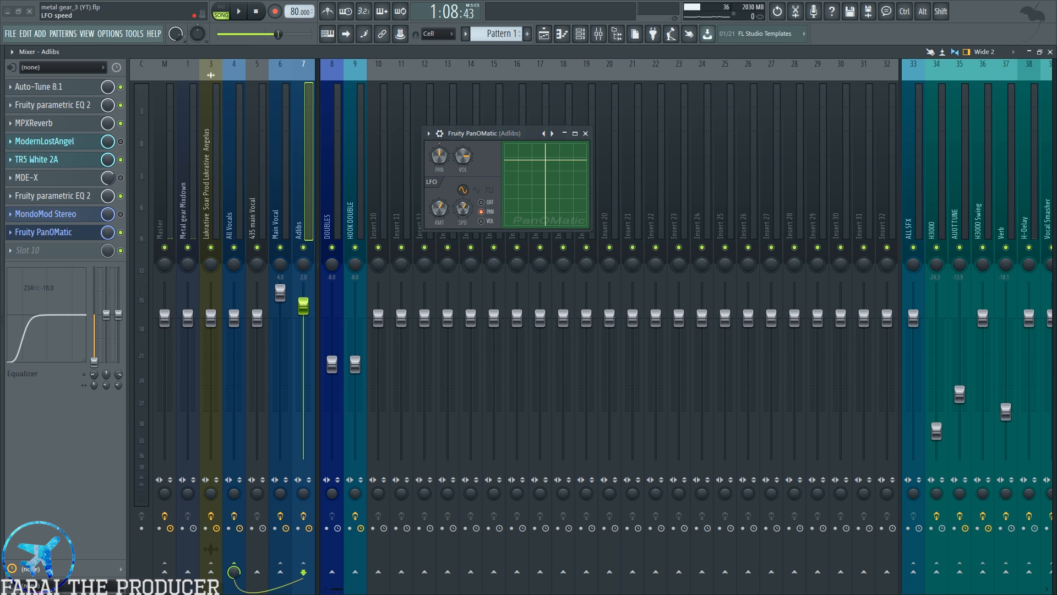
{"action": "right_click", "coordinate": [464, 211]}
{"action": "left_click", "coordinate": [485, 217]}
- Arrange the MondoMod Stereo window below Fruity PanOMatic, compare their settings, and close MondoMod Stereo
{"action": "left_click_drag", "start_coordinate": [492, 134], "coordinate": [499, 104]}
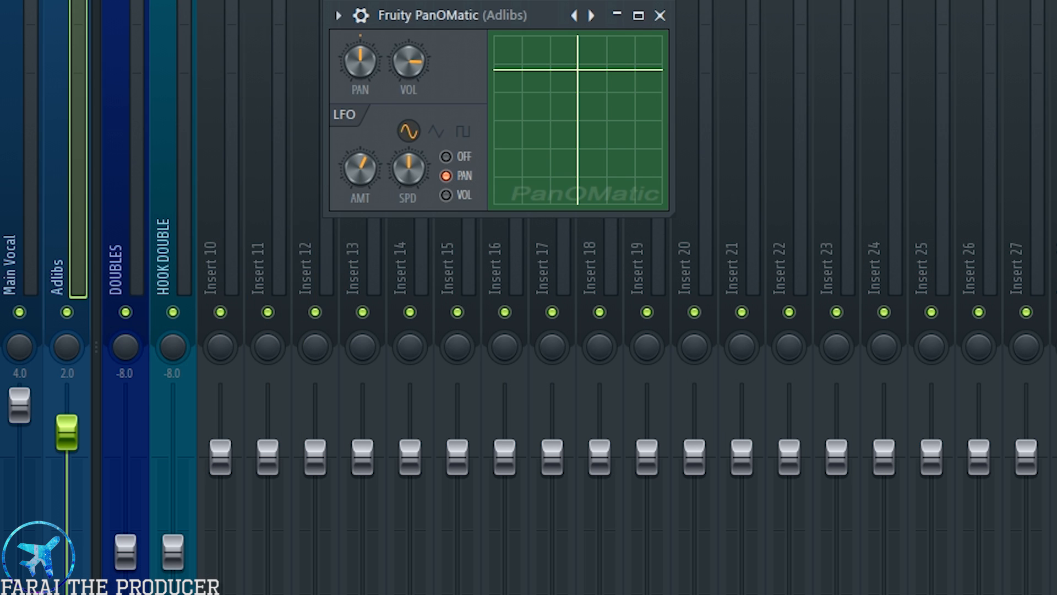
{"action": "left_click", "coordinate": [45, 214]}
{"action": "left_click_drag", "start_coordinate": [222, 106], "coordinate": [454, 288]}
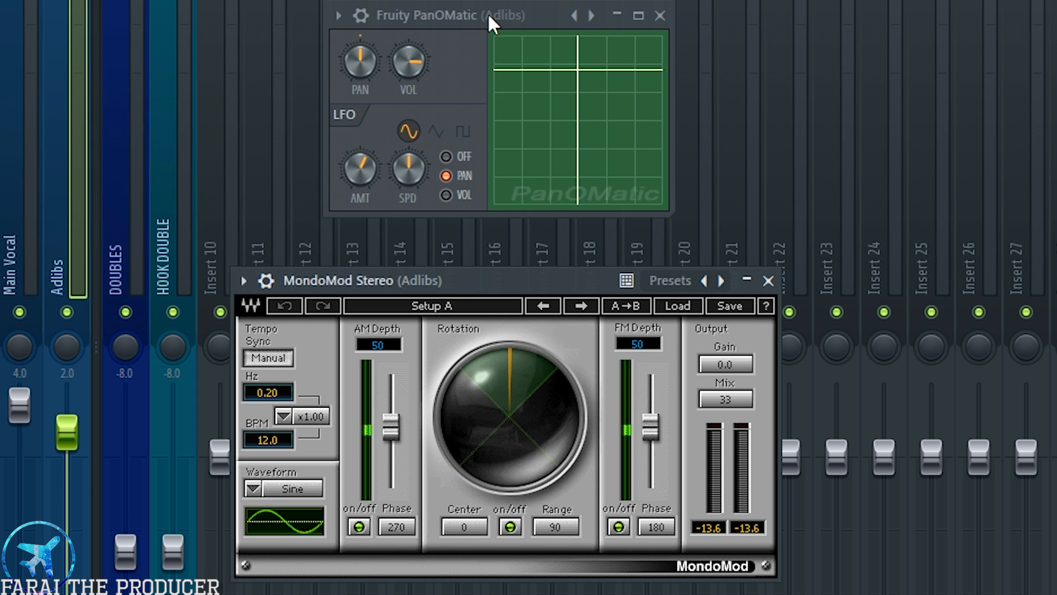
{"action": "left_click_drag", "start_coordinate": [489, 16], "coordinate": [509, 28]}
{"action": "left_click_drag", "start_coordinate": [490, 276], "coordinate": [512, 259]}
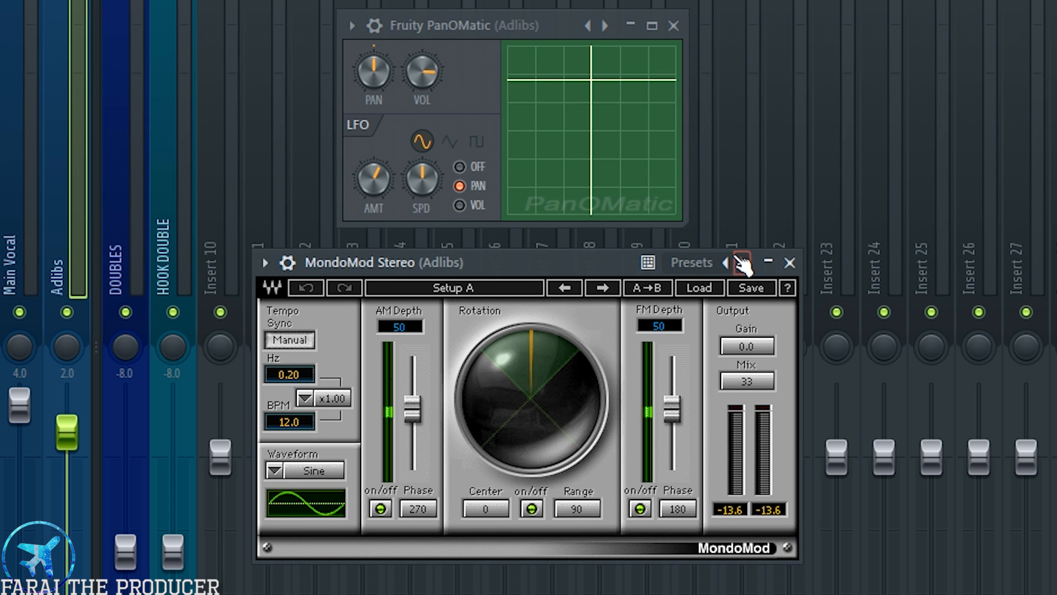
{"action": "left_click", "coordinate": [789, 263]}
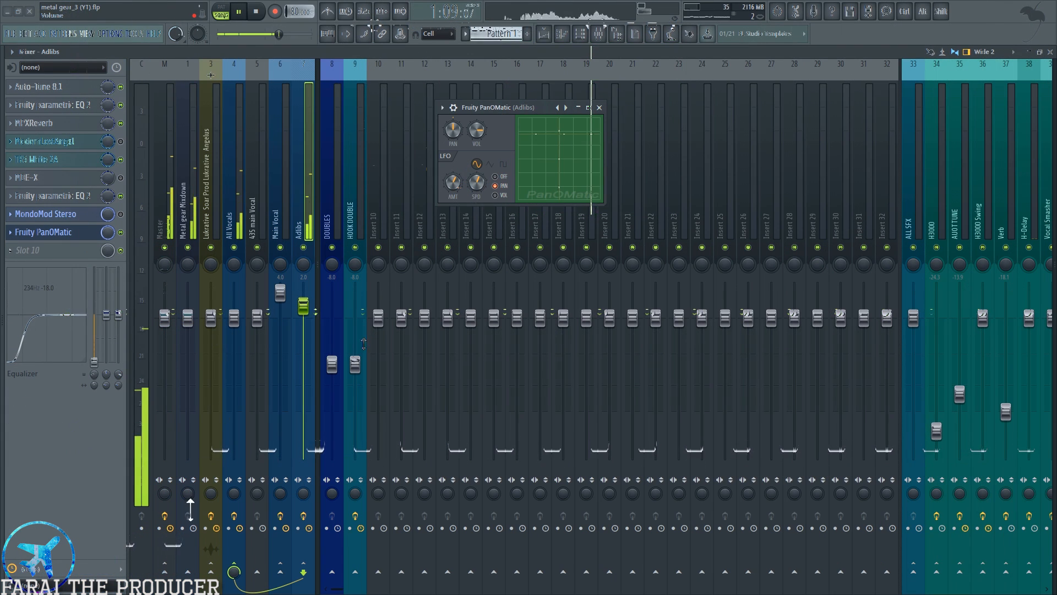
- Unmute the other playlist tracks, play the full mix from the start of adlib 7, and close Fruity PanOMatic
{"action": "left_click", "coordinate": [544, 34]}
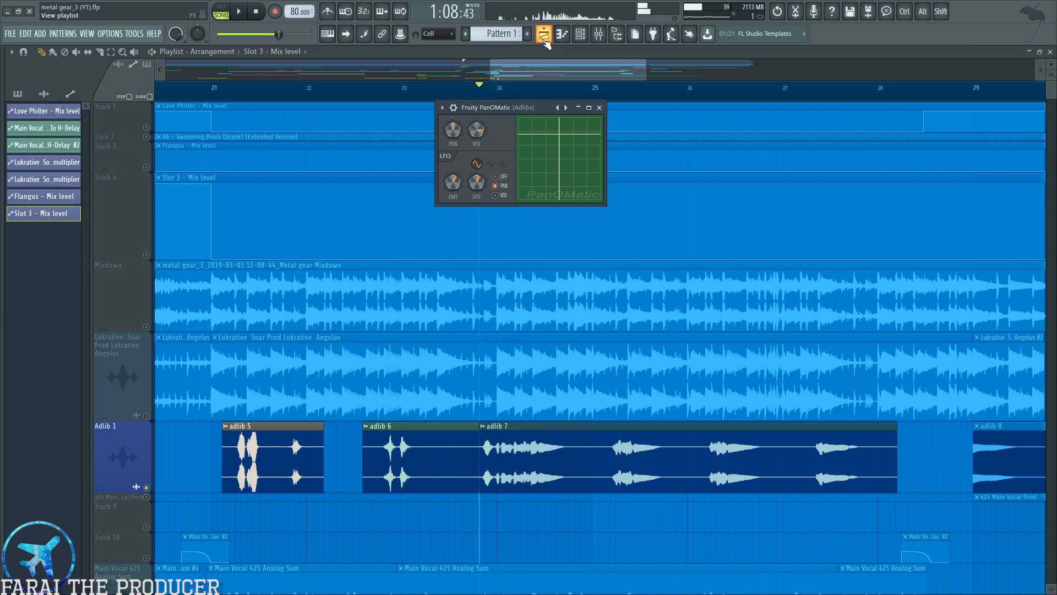
{"action": "key", "text": "space"}
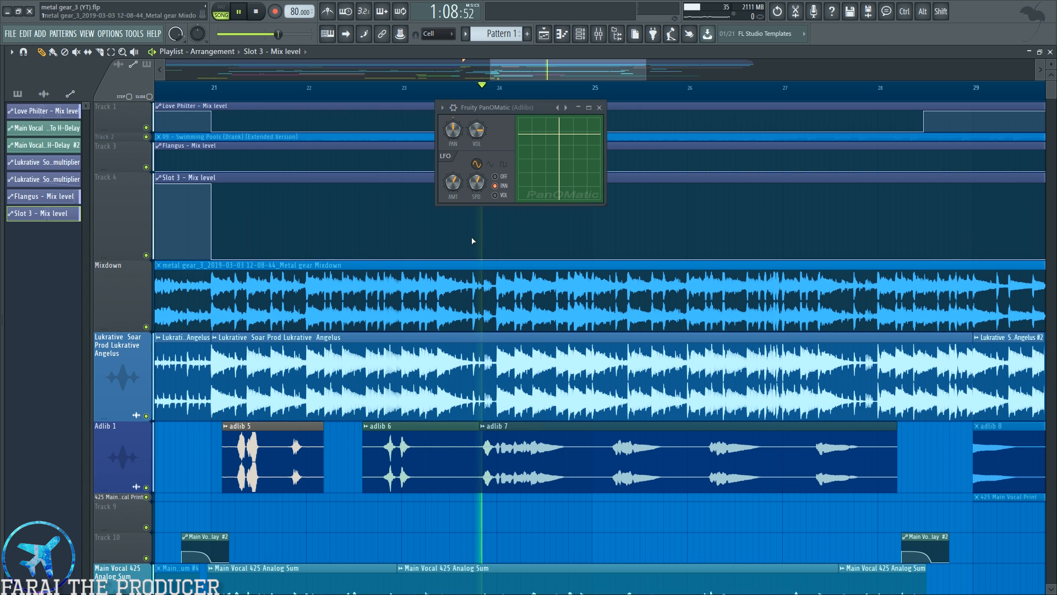
{"action": "left_click", "coordinate": [598, 34]}
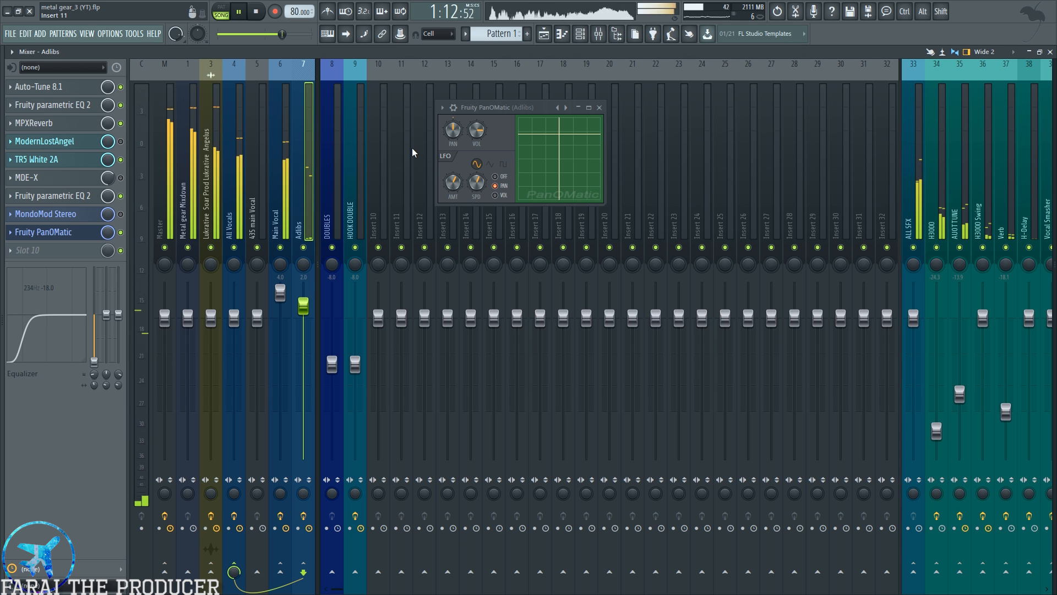
{"action": "key", "text": "space"}
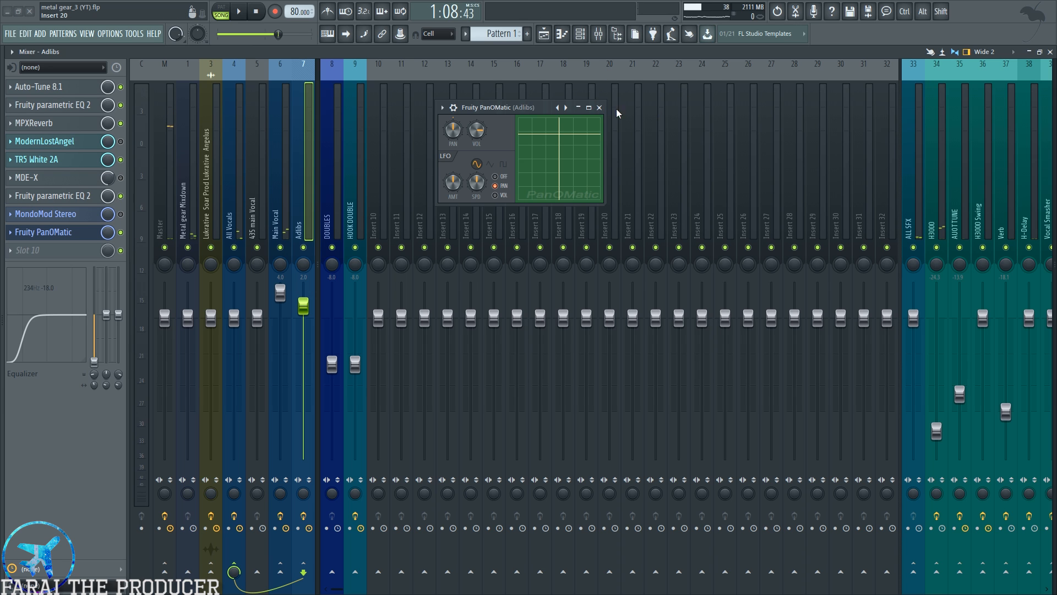
{"action": "left_click", "coordinate": [601, 107]}
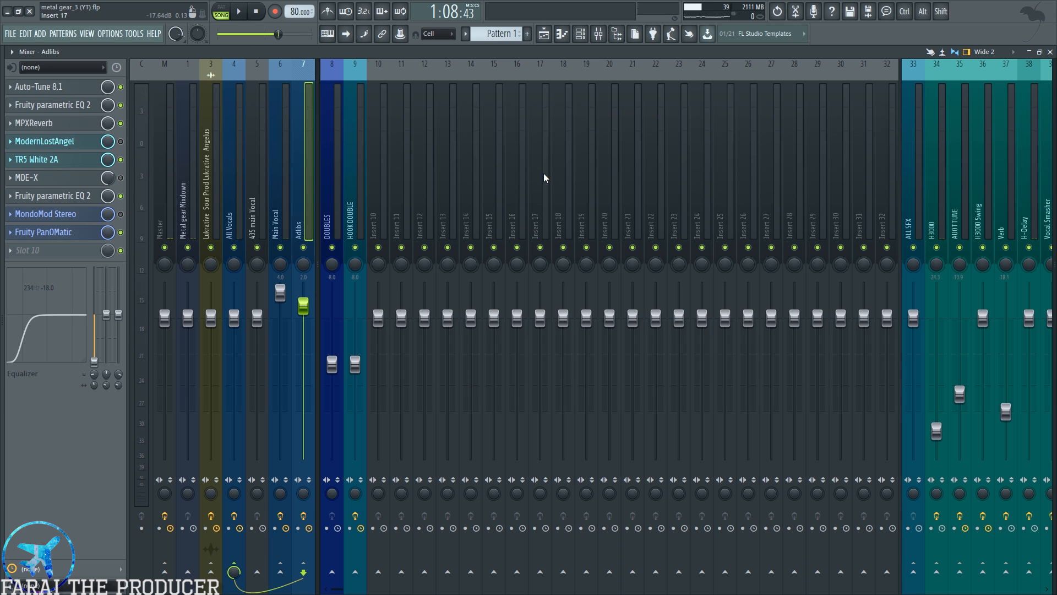
- Return to the playlist and set the playback position just after bar 20
{"action": "left_click", "coordinate": [540, 38]}
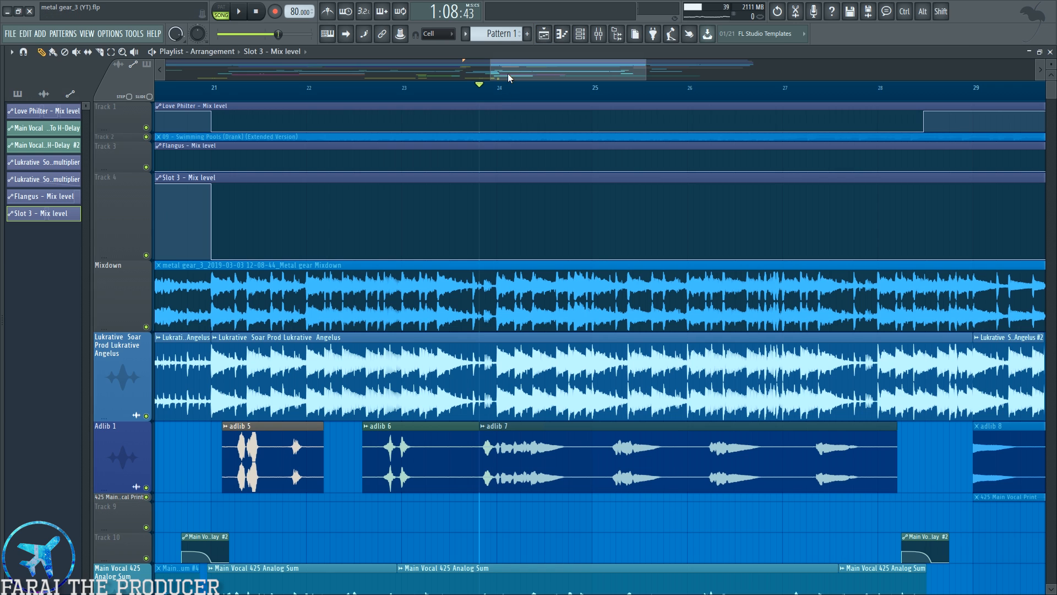
{"action": "scroll", "coordinate": [496, 99], "scroll_direction": "down", "scroll_amount": 4}
{"action": "left_click", "coordinate": [355, 88]}
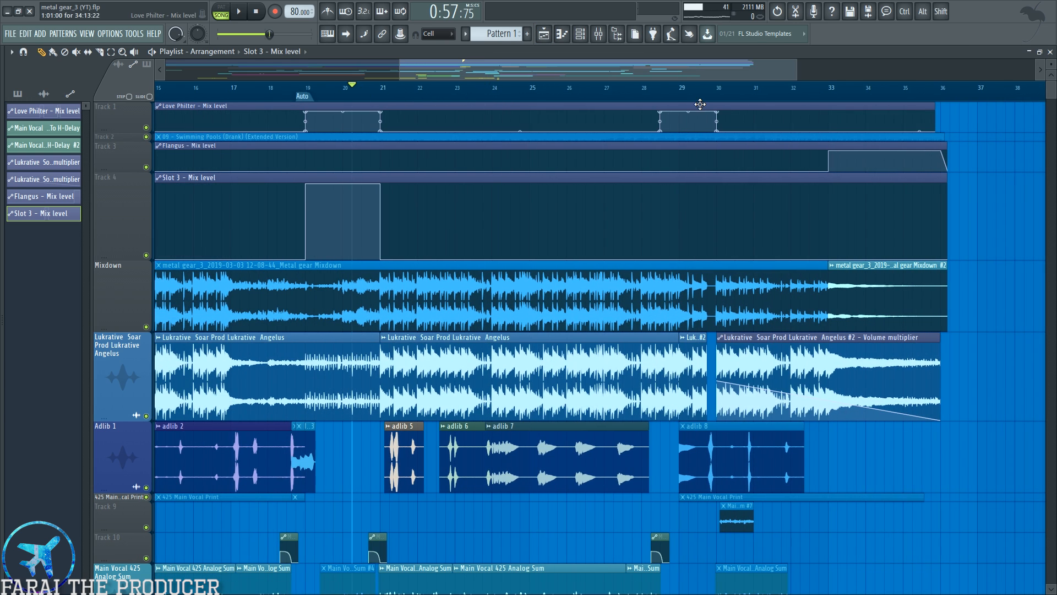
- Open MDE-X on the Adlibs mixer track, switch the effect on, and look through its preset list without choosing one
{"action": "left_click", "coordinate": [598, 34]}
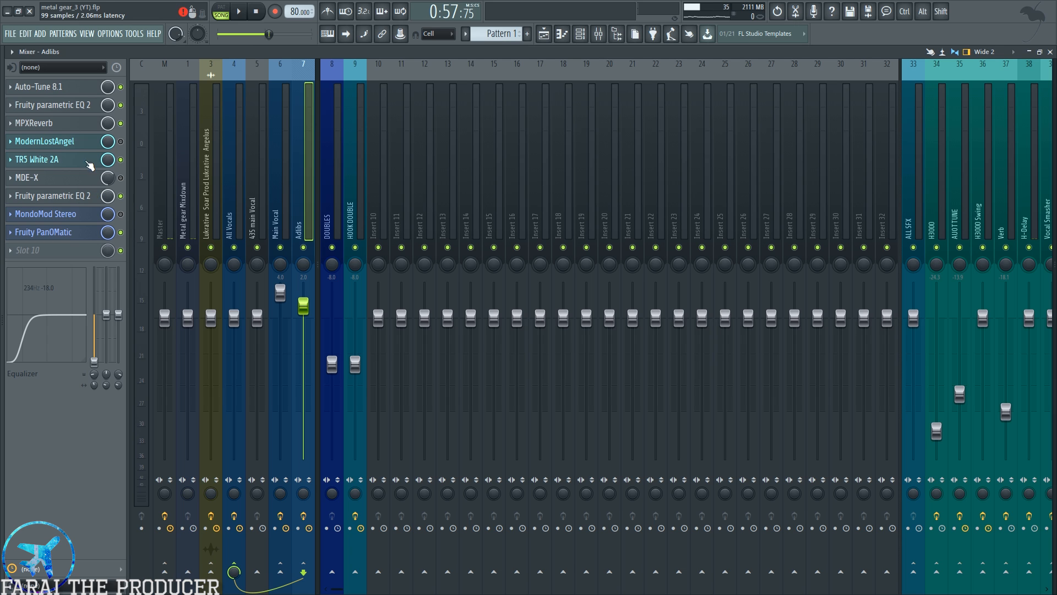
{"action": "left_click", "coordinate": [71, 179]}
{"action": "left_click", "coordinate": [121, 178]}
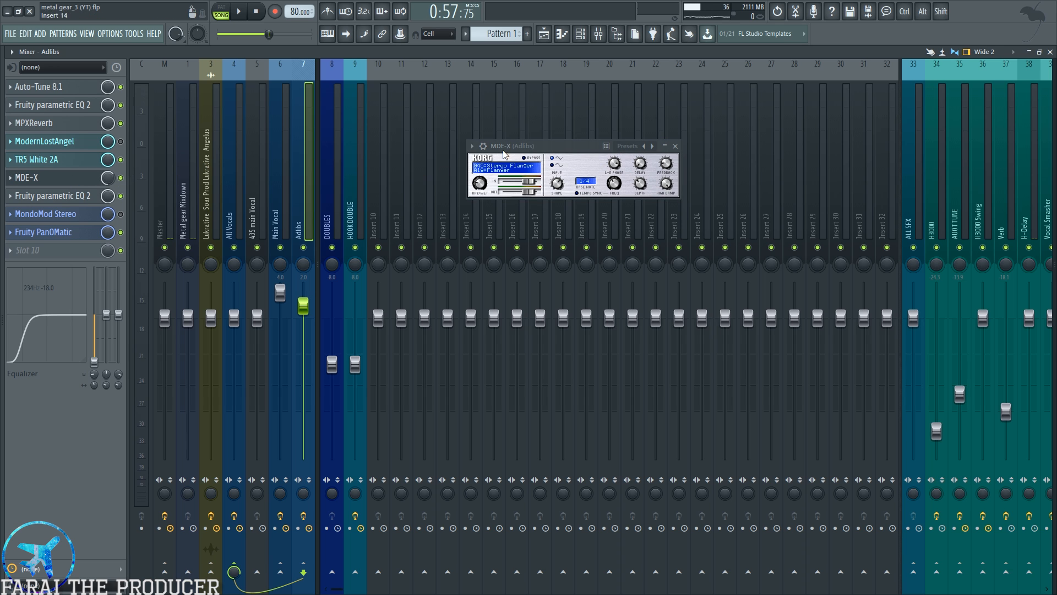
{"action": "left_click", "coordinate": [472, 146]}
{"action": "mouse_move", "coordinate": [496, 178]}
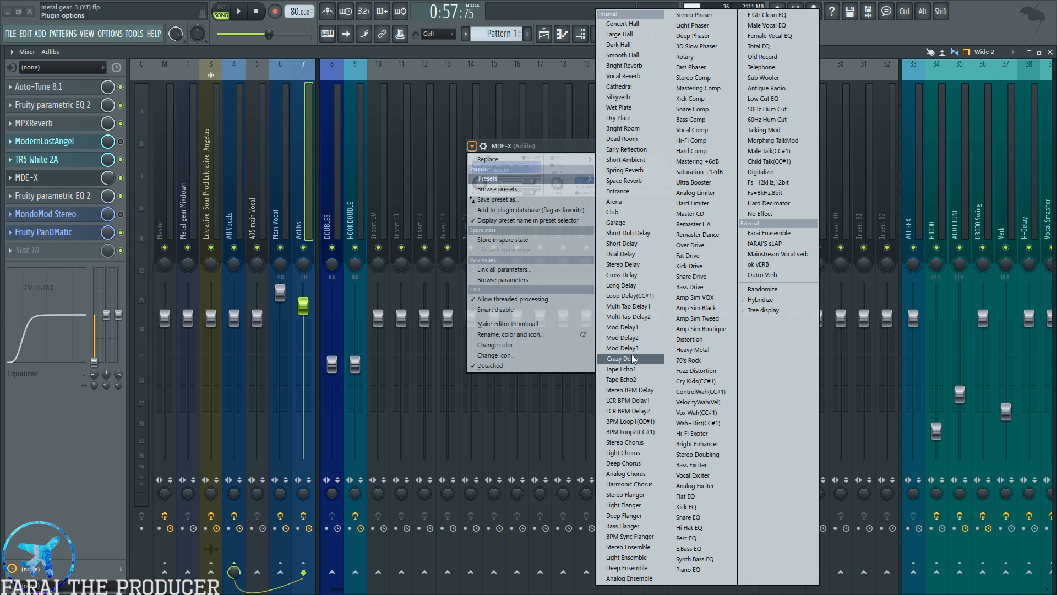
{"action": "left_click", "coordinate": [430, 255]}
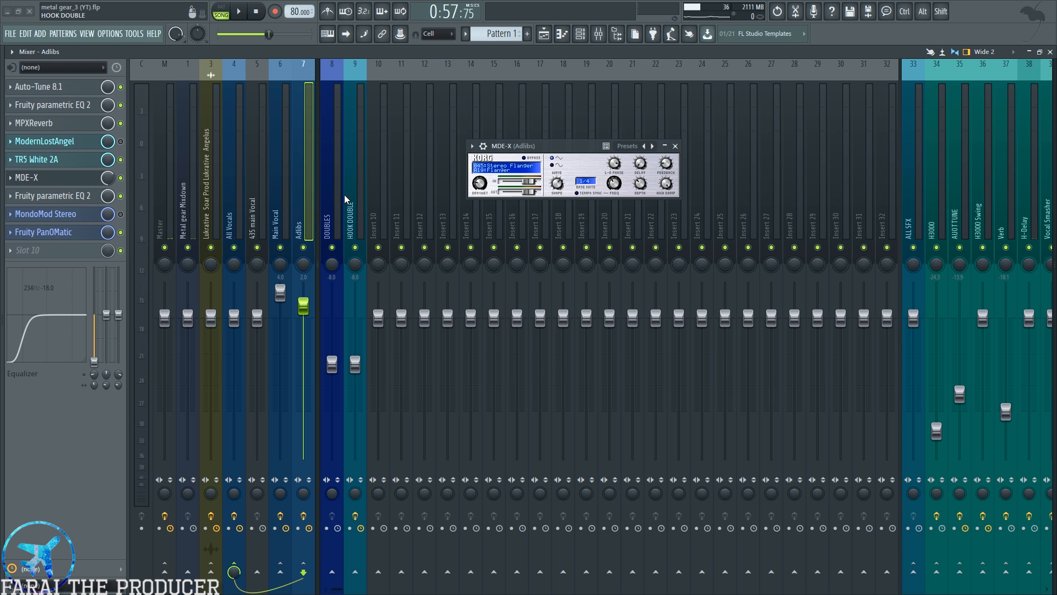
- Play the full mix from just after bar 20 into adlib 5 to hear MDE-X's Stereo Flanger, checking the playlist and mixer during playback
{"action": "key", "text": "space"}
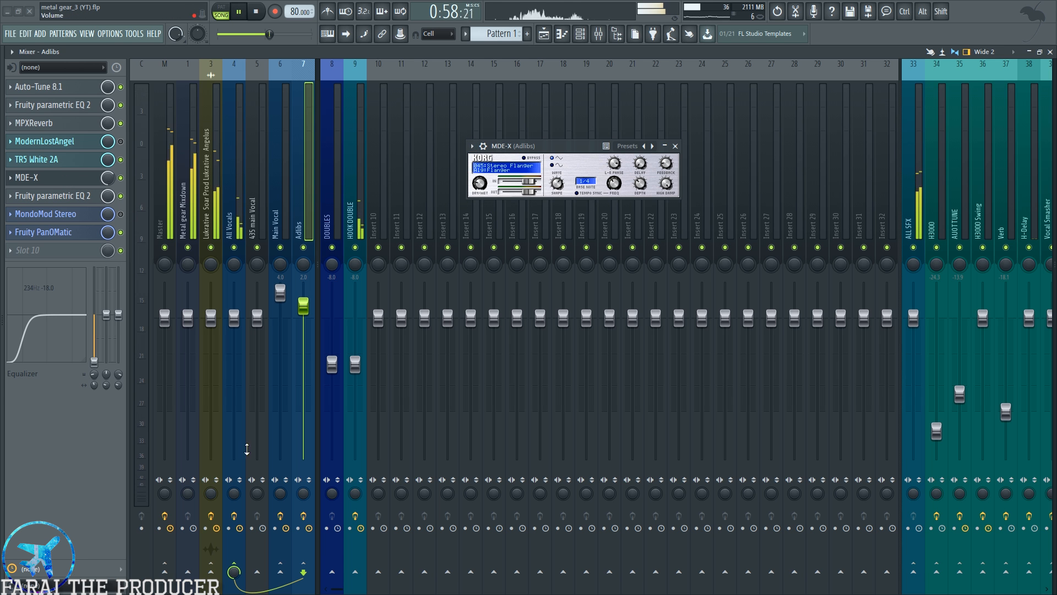
{"action": "left_click", "coordinate": [542, 34]}
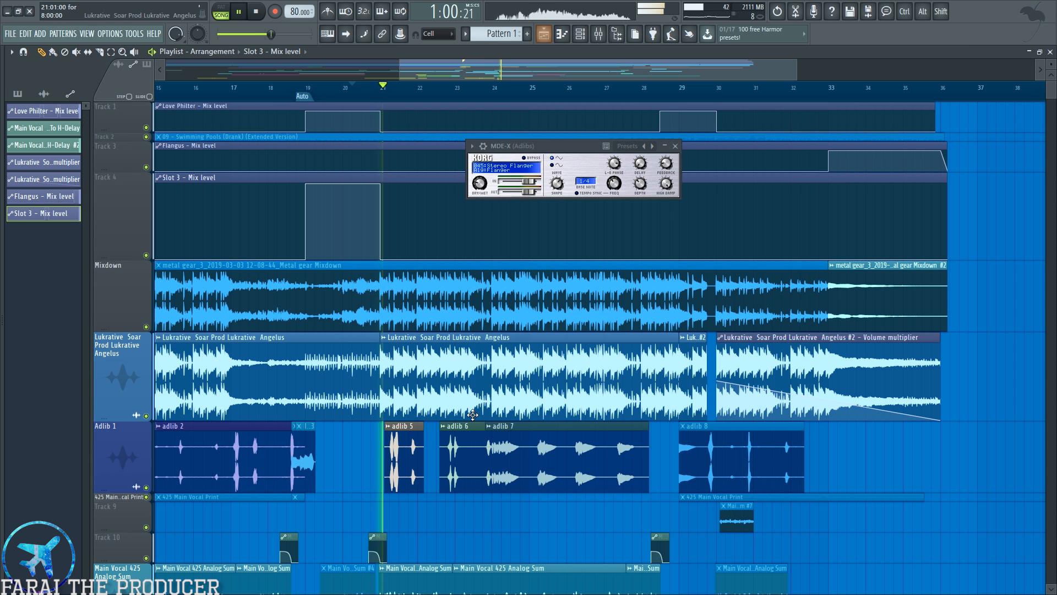
{"action": "left_click", "coordinate": [602, 35]}
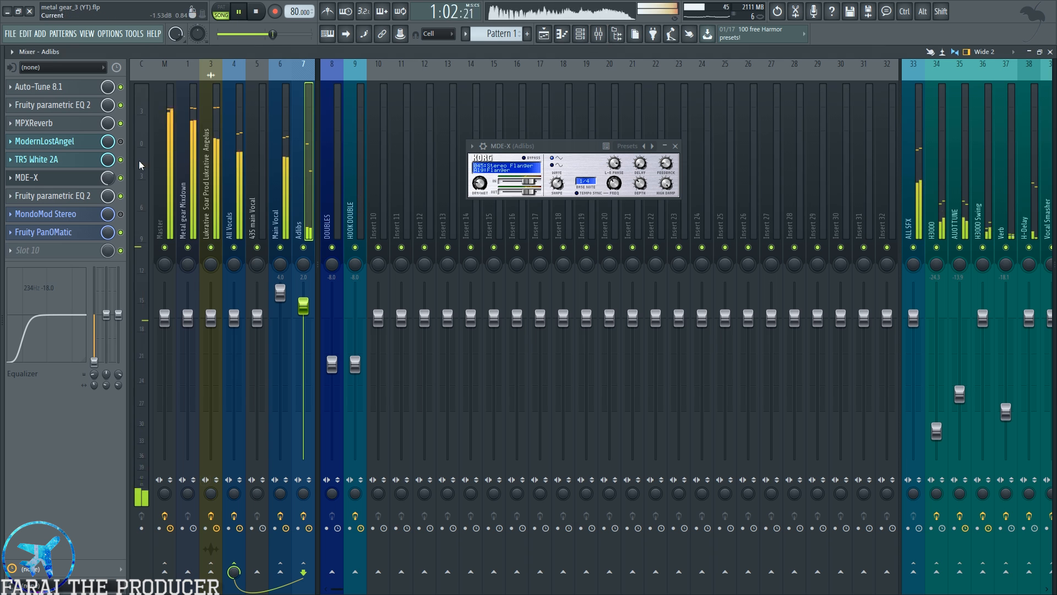
{"action": "key", "text": "space"}
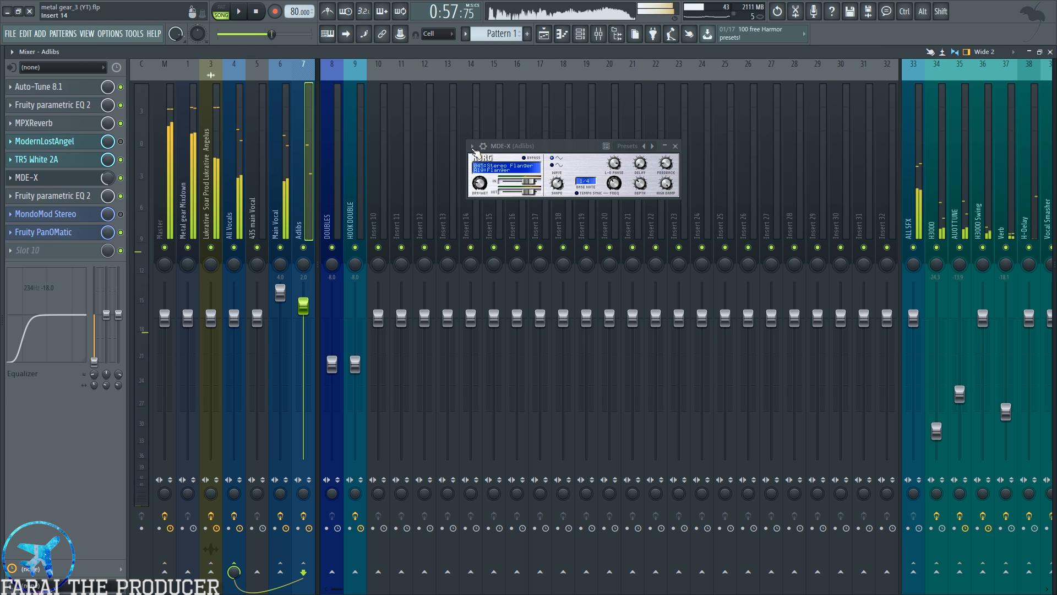
- Load the Light Flanger preset in MDE-X on the Adlibs track and switch the effect off
{"action": "left_click", "coordinate": [472, 146]}
{"action": "left_click", "coordinate": [628, 505]}
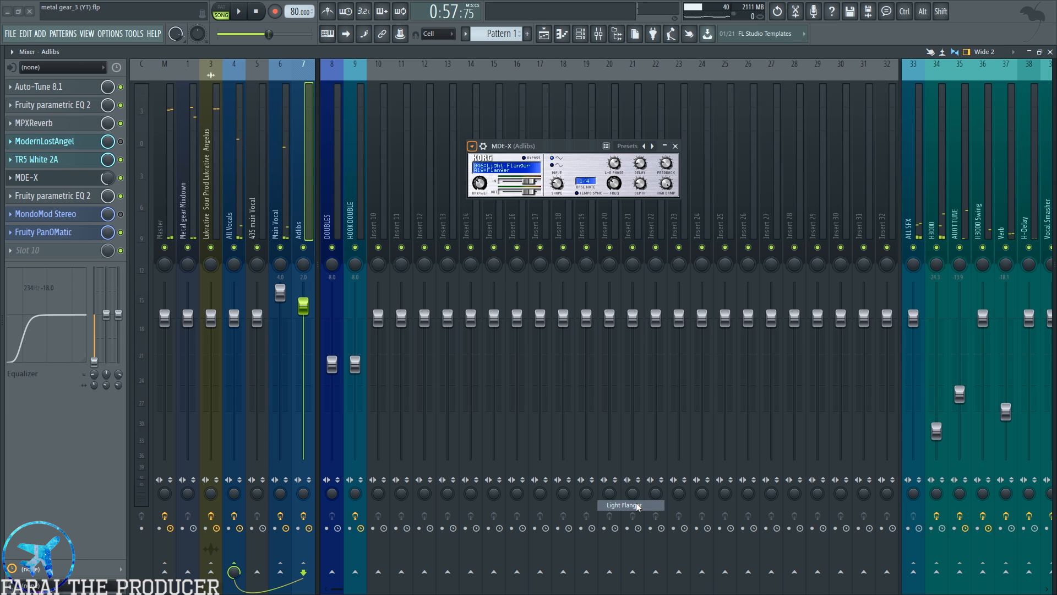
{"action": "left_click", "coordinate": [121, 178]}
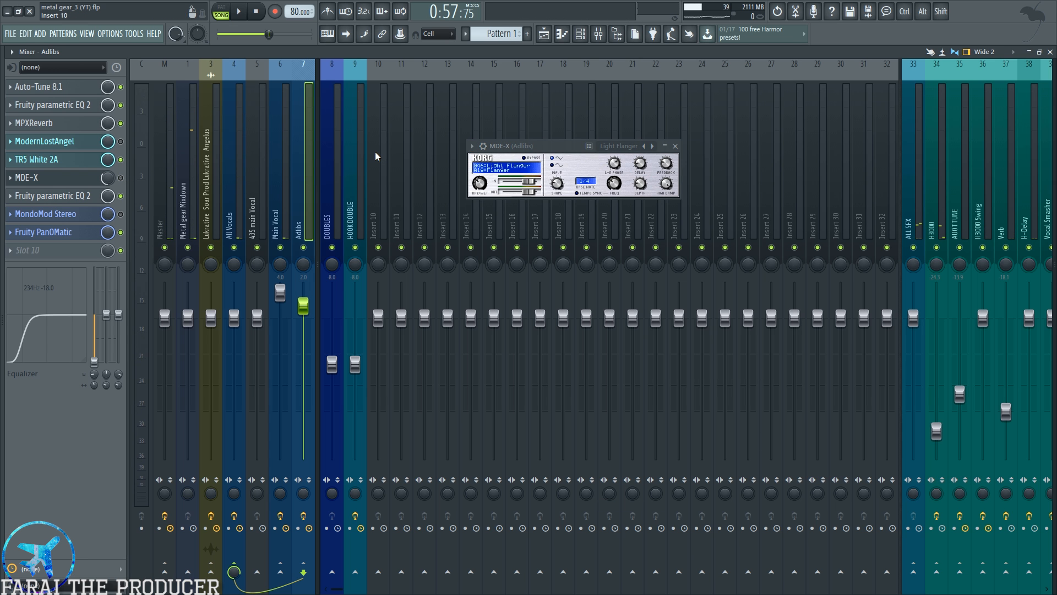